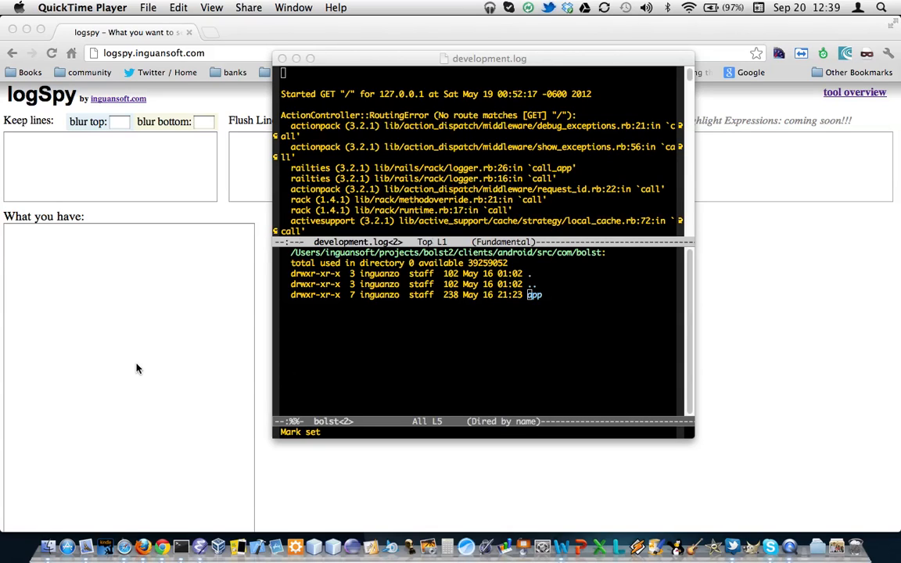
Switch to the logSpy page in Chrome and go through its Keep lines, Flush Lines and What you have boxes
click(196, 55)
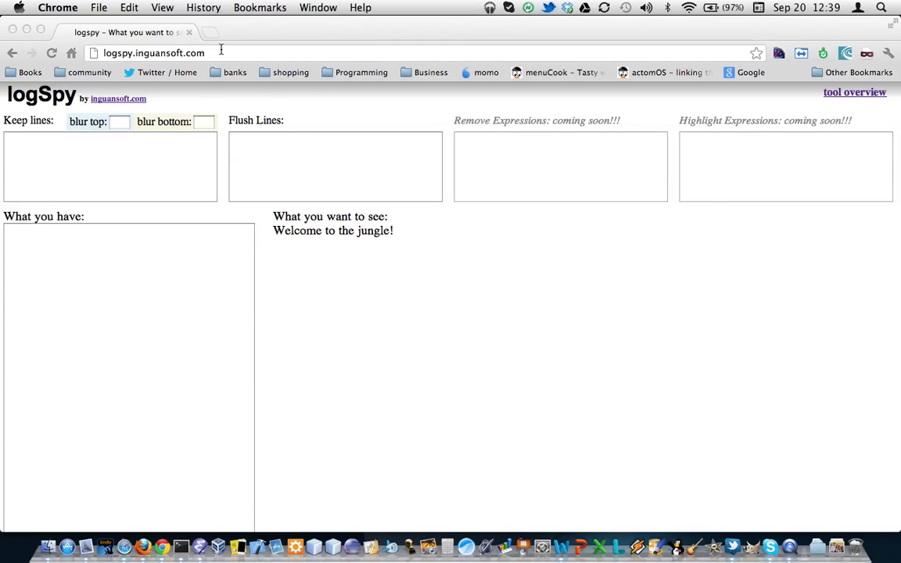
click(225, 55)
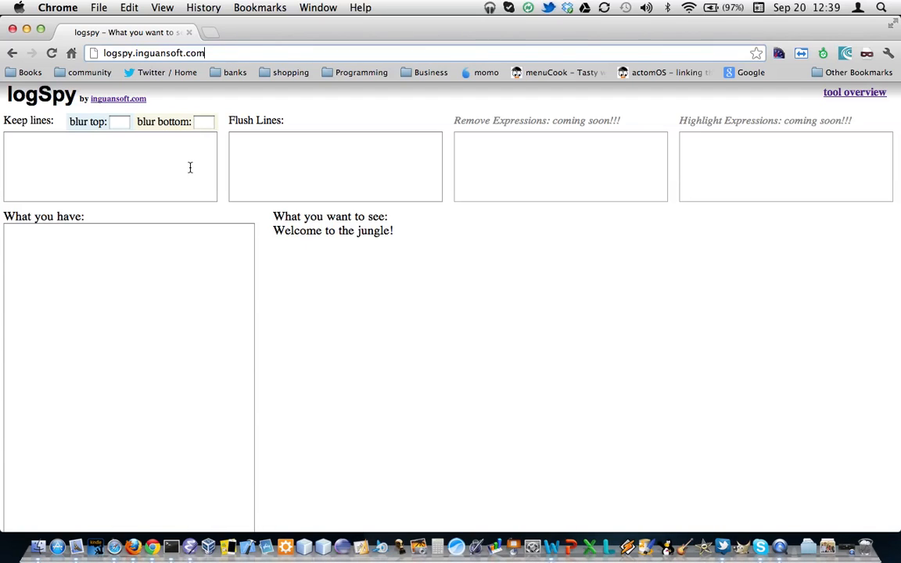
click(289, 165)
click(82, 160)
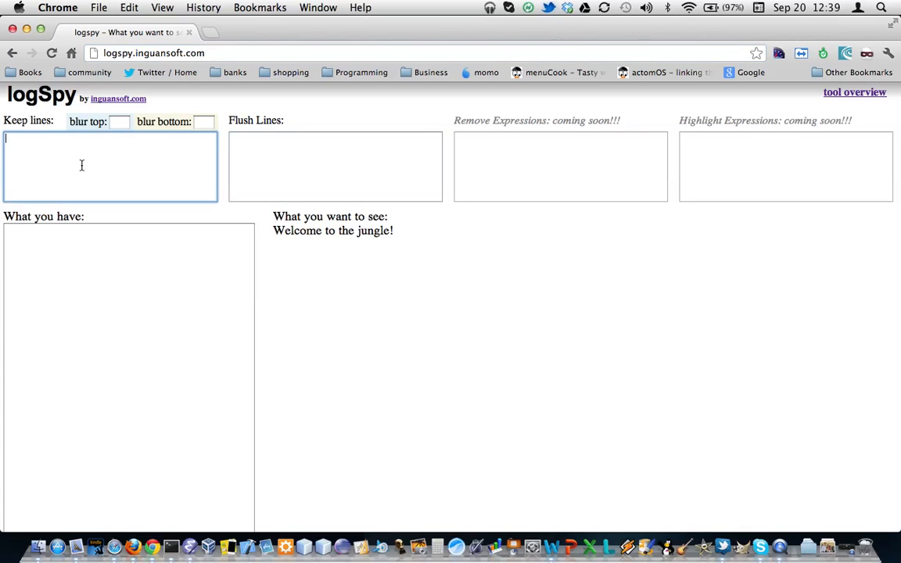
click(297, 161)
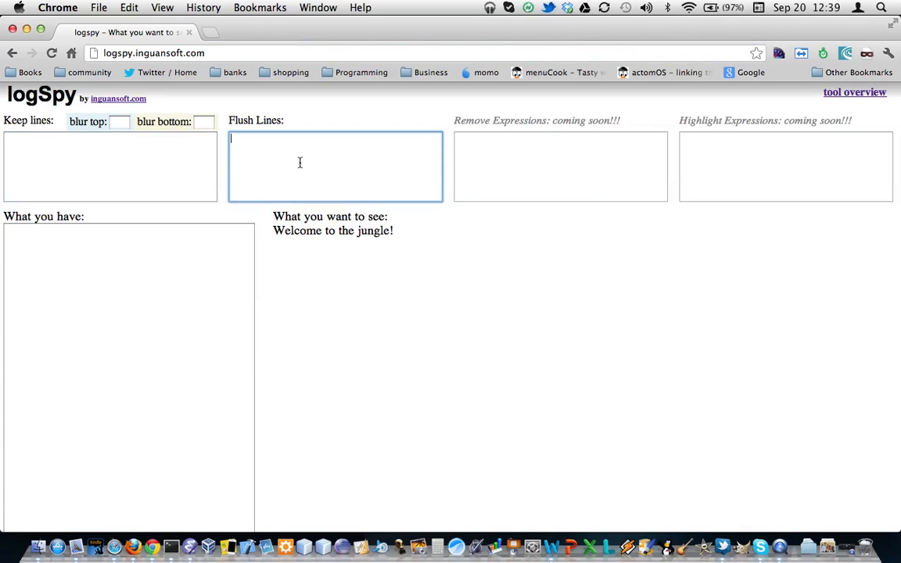
click(95, 307)
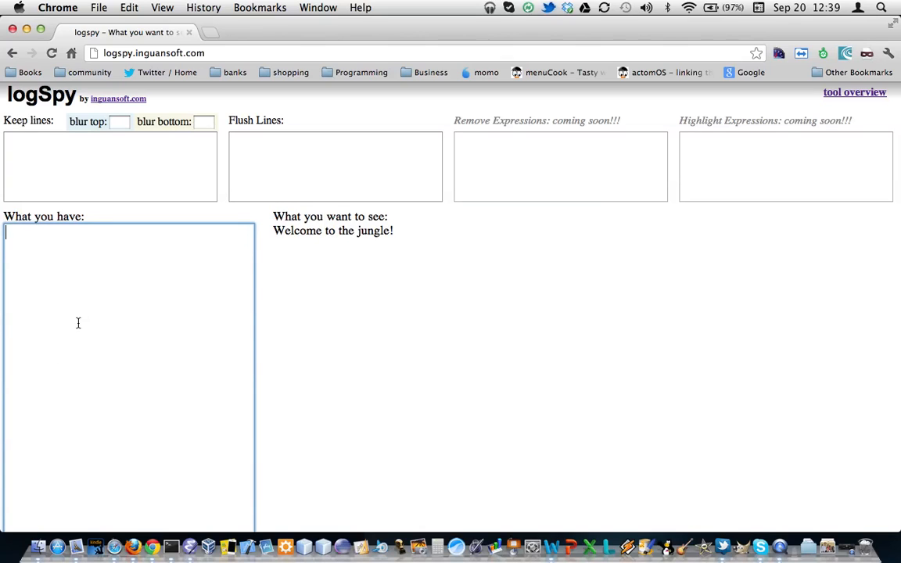
Switch to Emacs and copy the first 172 lines of development.log to the clipboard
key(super+Tab)
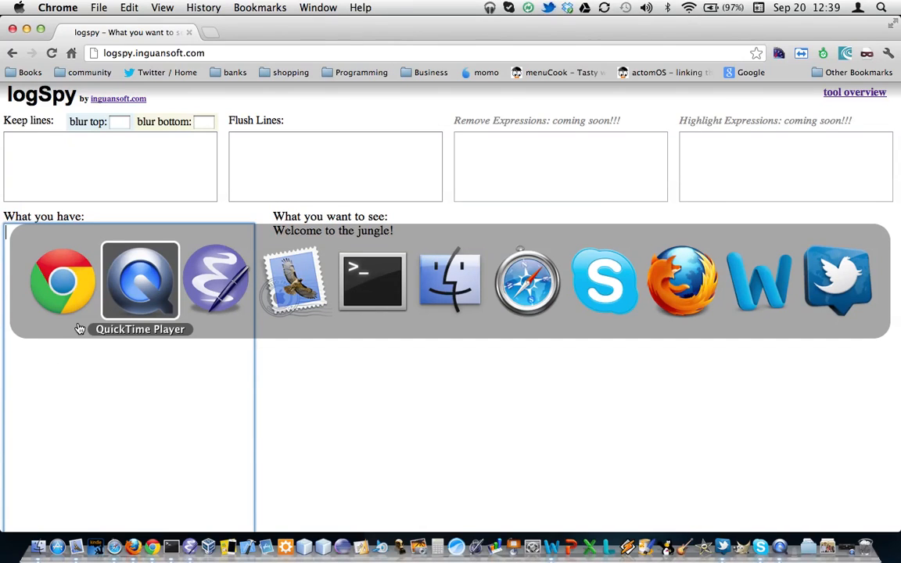
key(super+Tab)
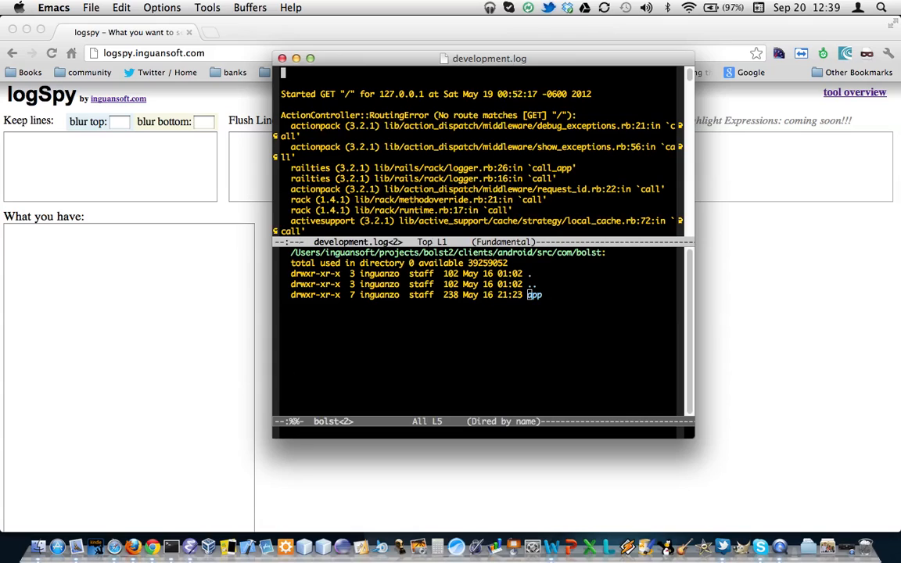
key(ctrl+space)
key(ctrl+n)
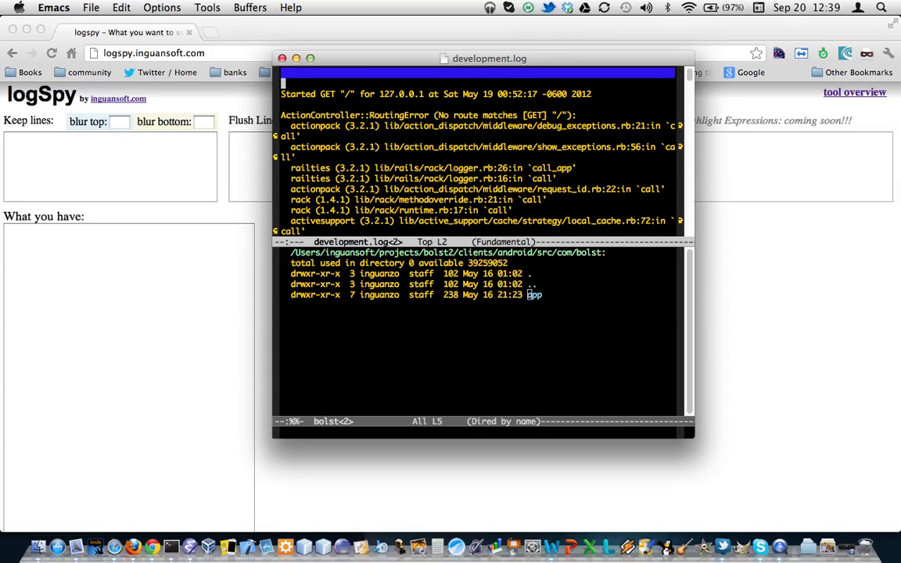
key(ctrl+u)
key(ctrl+u)
key(ctrl+u)
key(ctrl+u)
key(ctrl+n)
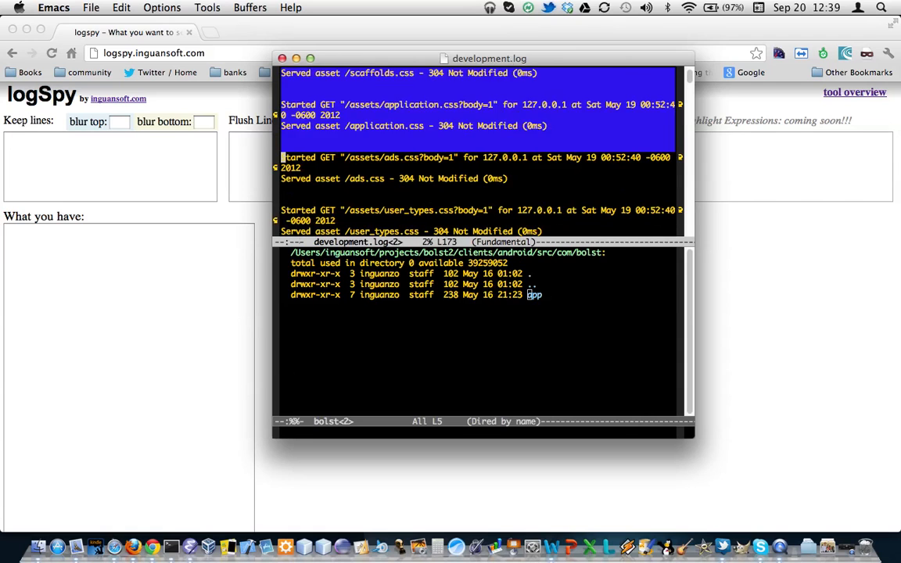
key(ctrl+w)
Return to the logSpy page in Chrome and paste the copied log excerpt into the What you have box
click(129, 234)
click(124, 285)
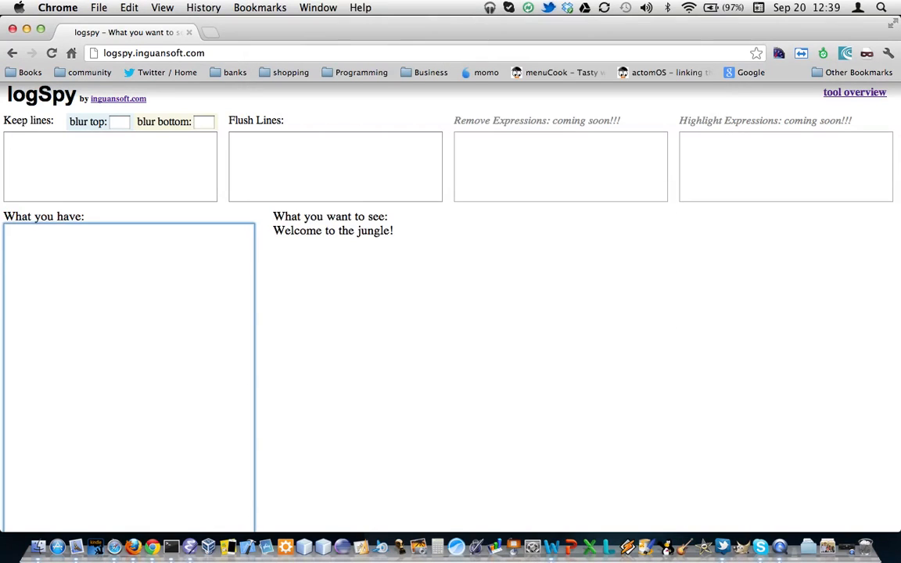
key(super+v)
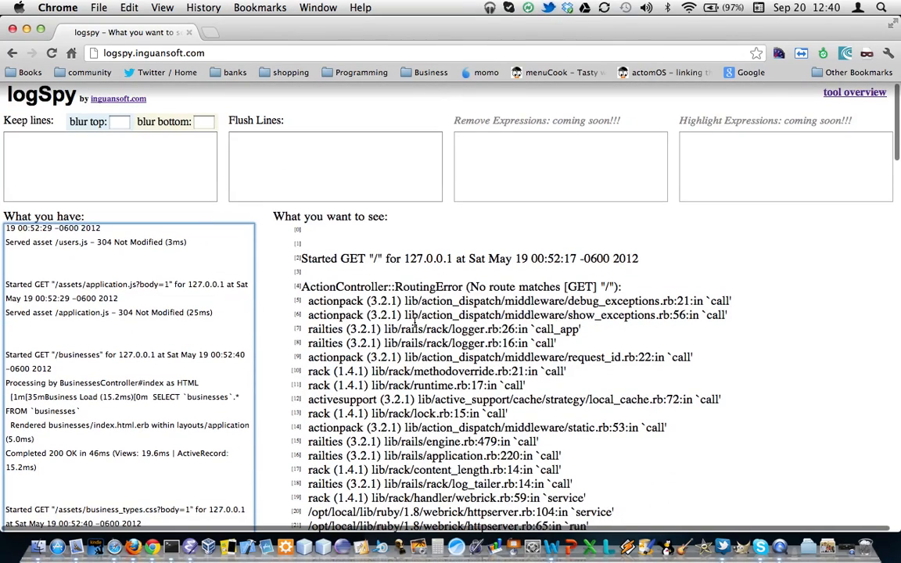
Try the Keep lines filter with "Warning" and clear it again
click(99, 169)
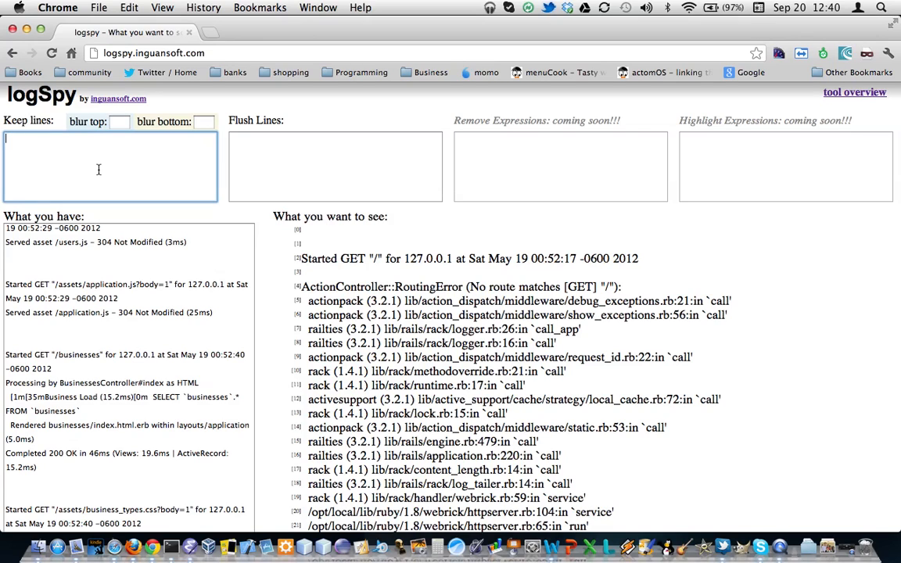
text(Warning)
key(BackSpace)
key(BackSpace)
key(BackSpace)
key(BackSpace)
key(BackSpace)
key(BackSpace)
key(BackSpace)
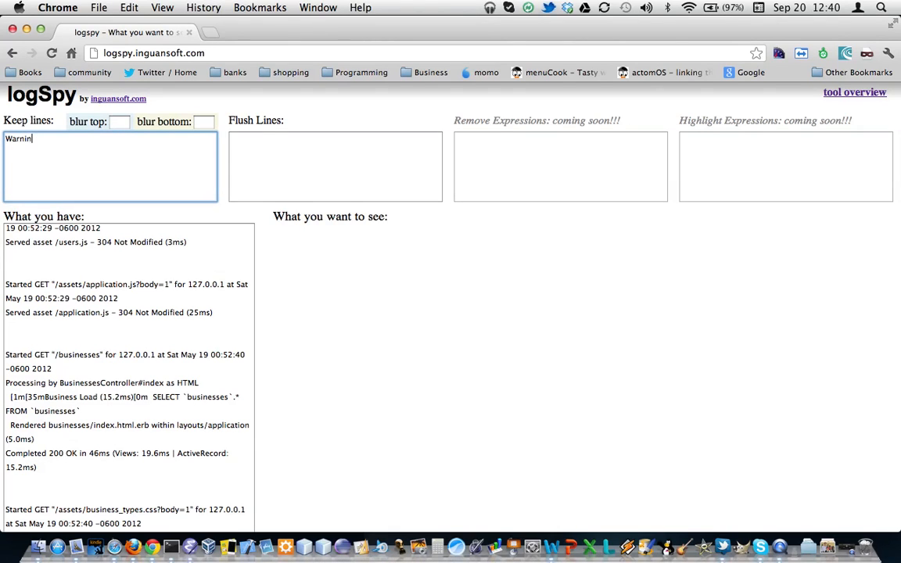
Try the Keep lines filter with lowercase "warning" and clear it again
text(w)
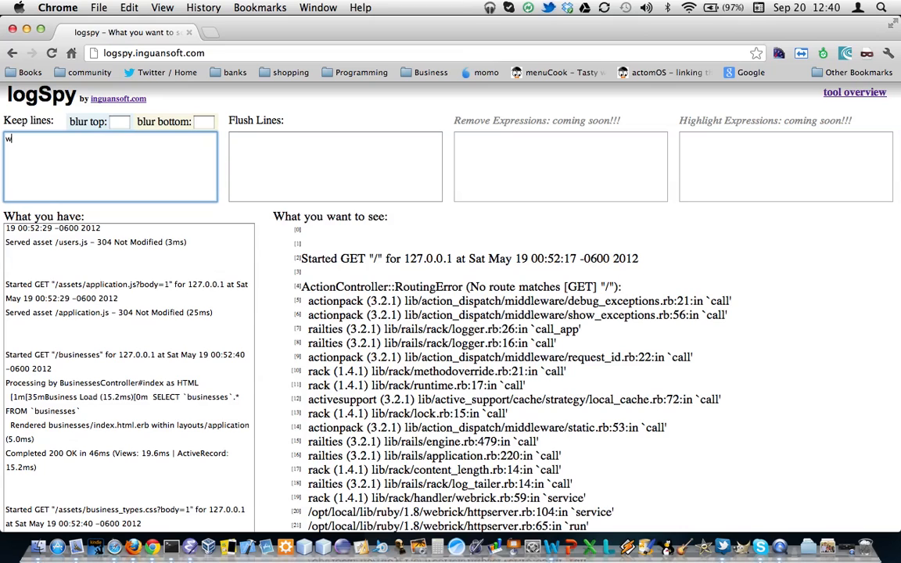
text(arning)
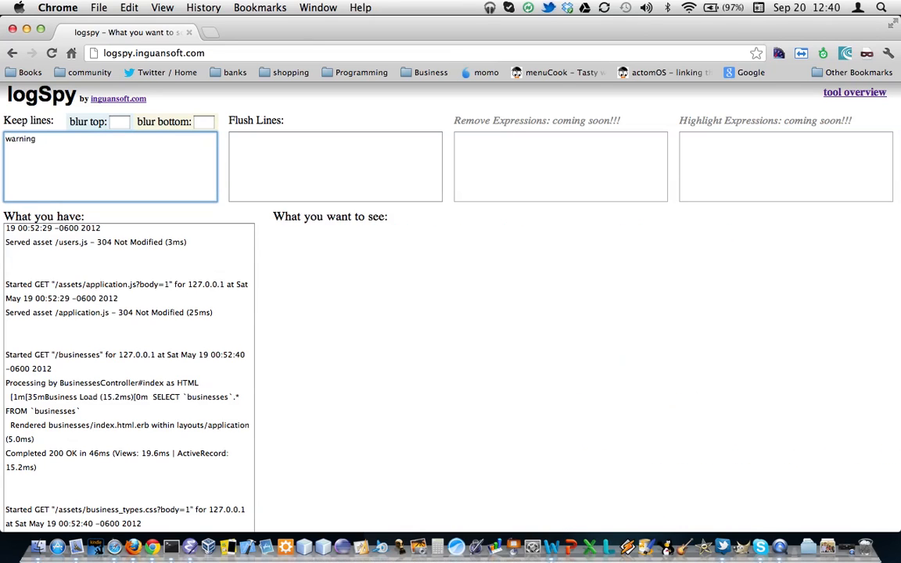
key(BackSpace)
key(BackSpace)
key(BackSpace)
key(BackSpace)
key(BackSpace)
key(BackSpace)
key(BackSpace)
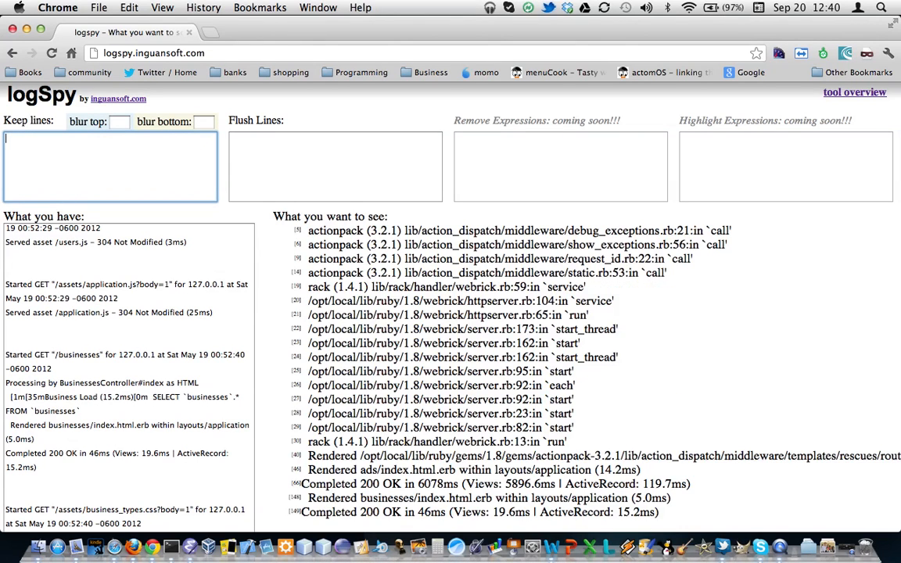
Filter the log with "error" in Keep lines and read the matching line to its end
text(e)
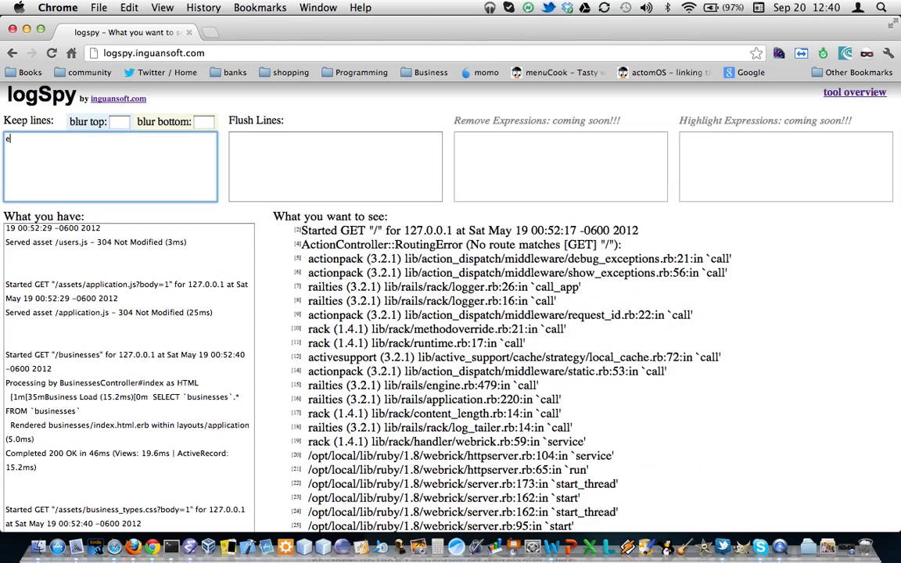
text(rror)
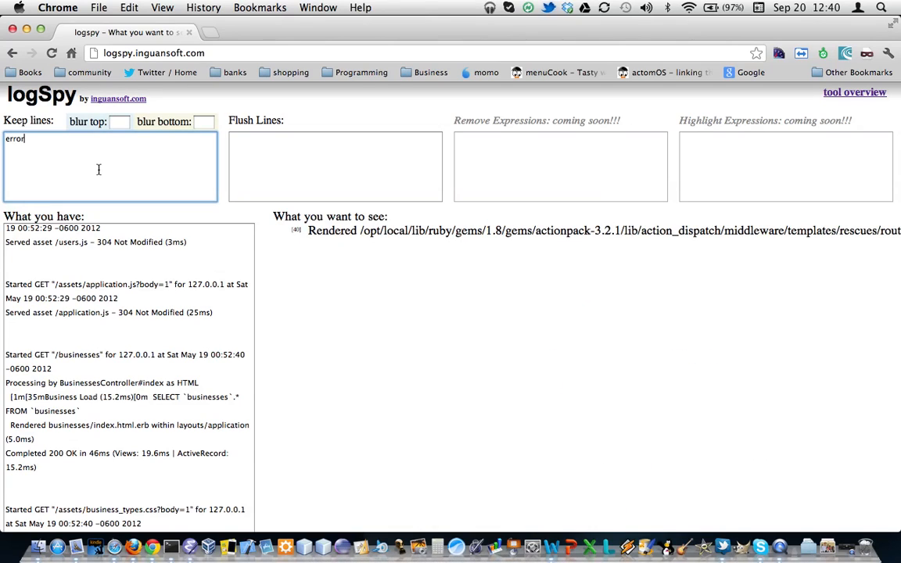
scroll(400, 235, right, 5)
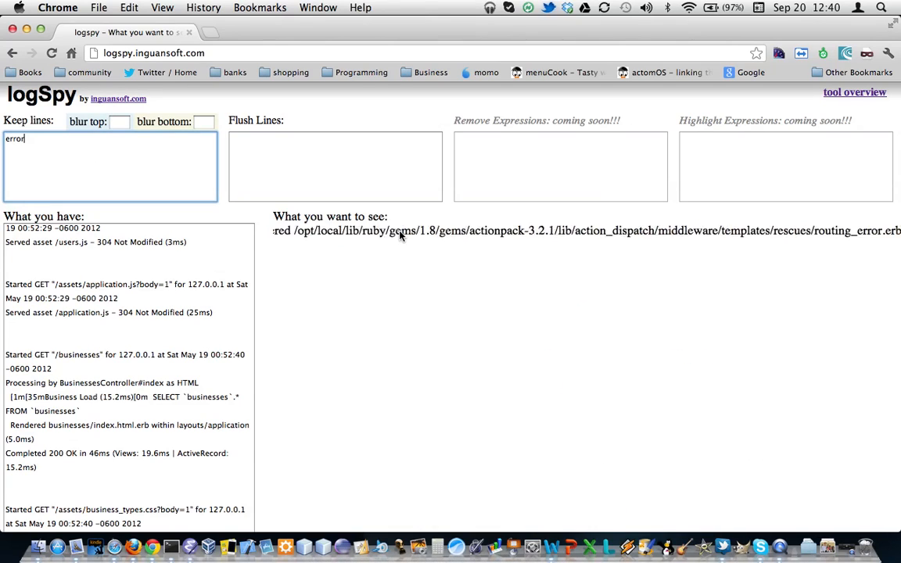
scroll(400, 235, right, 1)
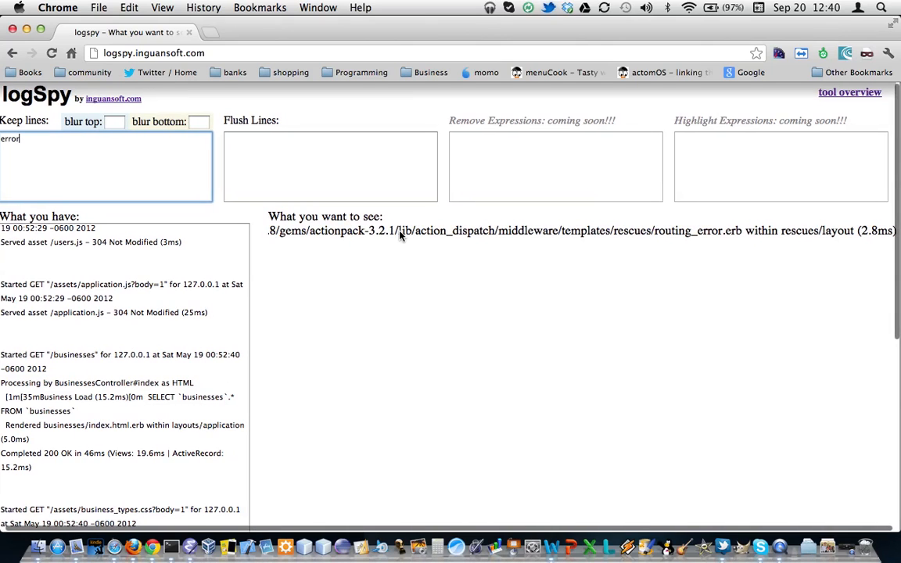
scroll(400, 235, left, 6)
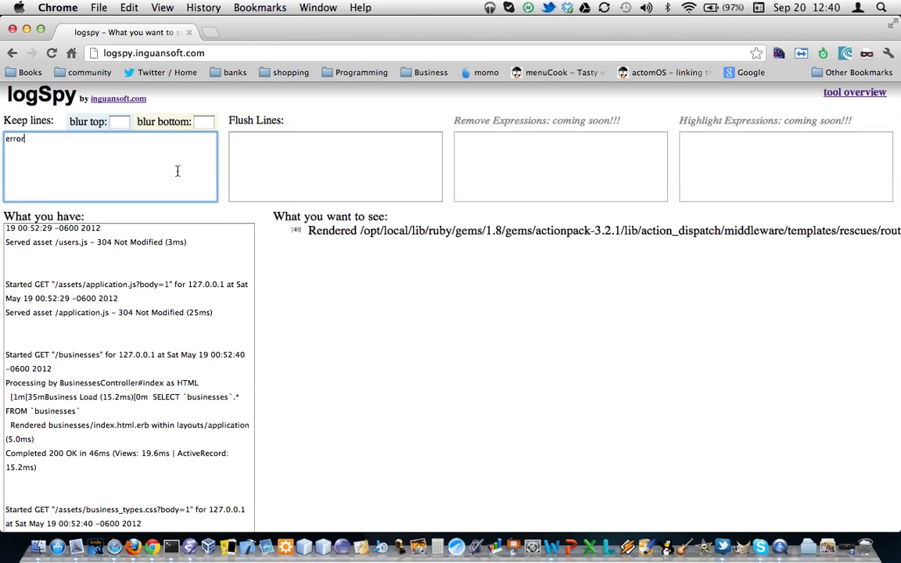
Set blur top to 50 to include the preceding log lines above the "error" match
click(118, 122)
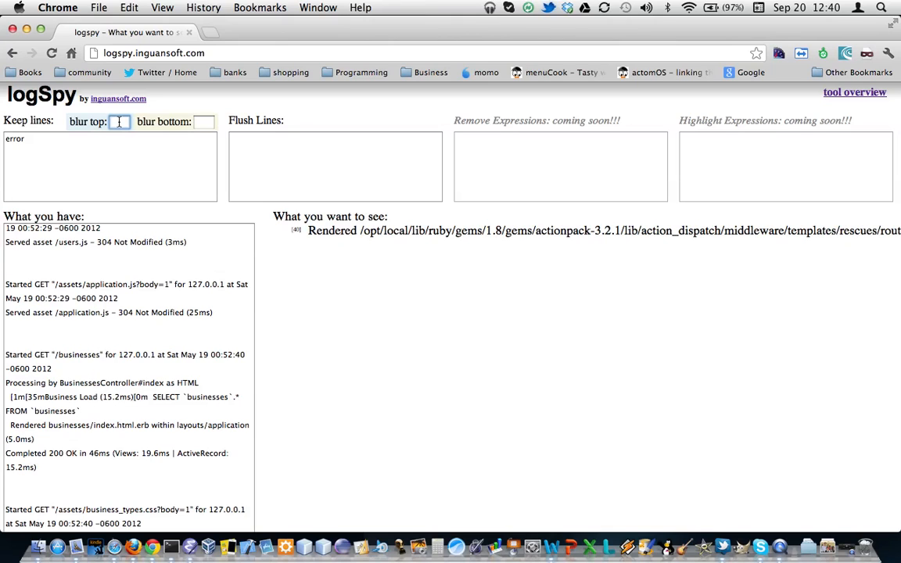
text(10)
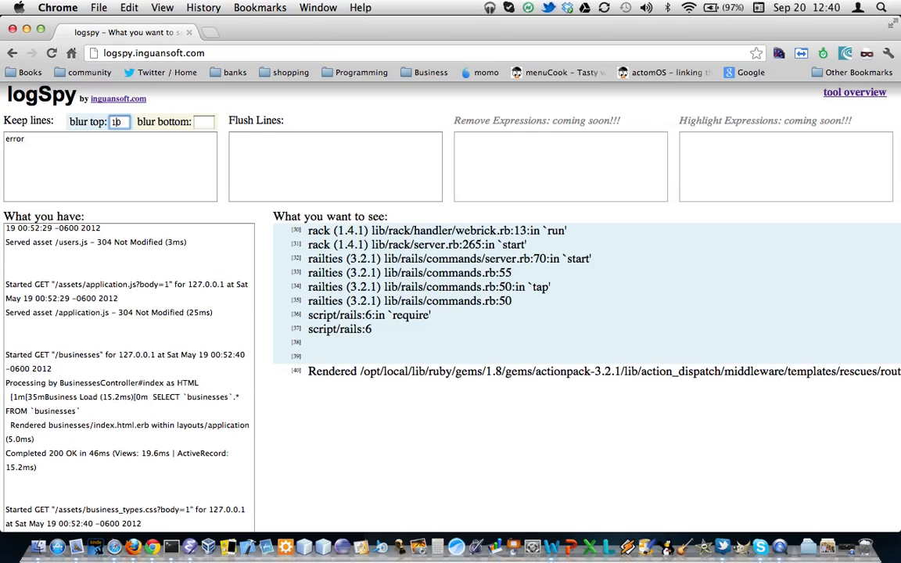
key(BackSpace)
text(5)
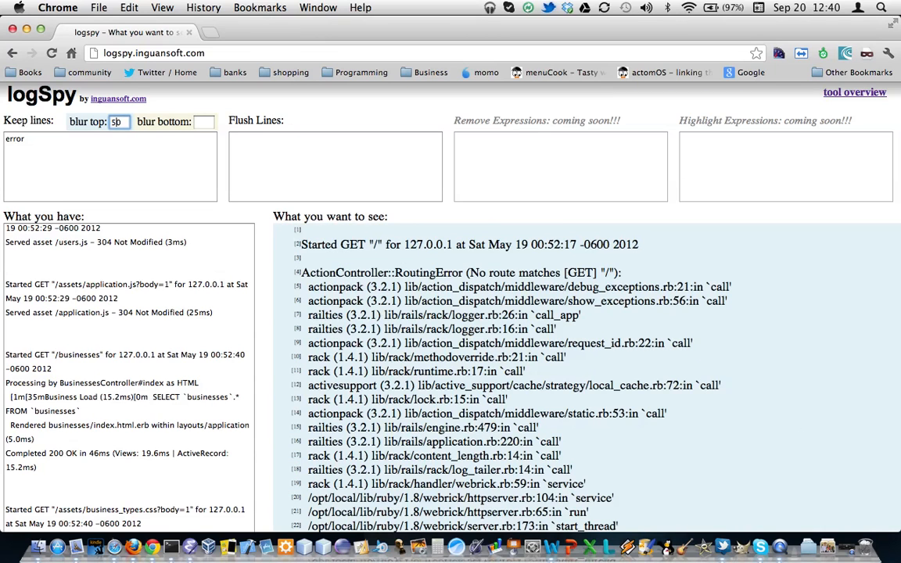
Examine the highlighted context lines above the "error" match, from the routing error to the rendered template, and return to the Keep lines filter
scroll(566, 291, down, 2)
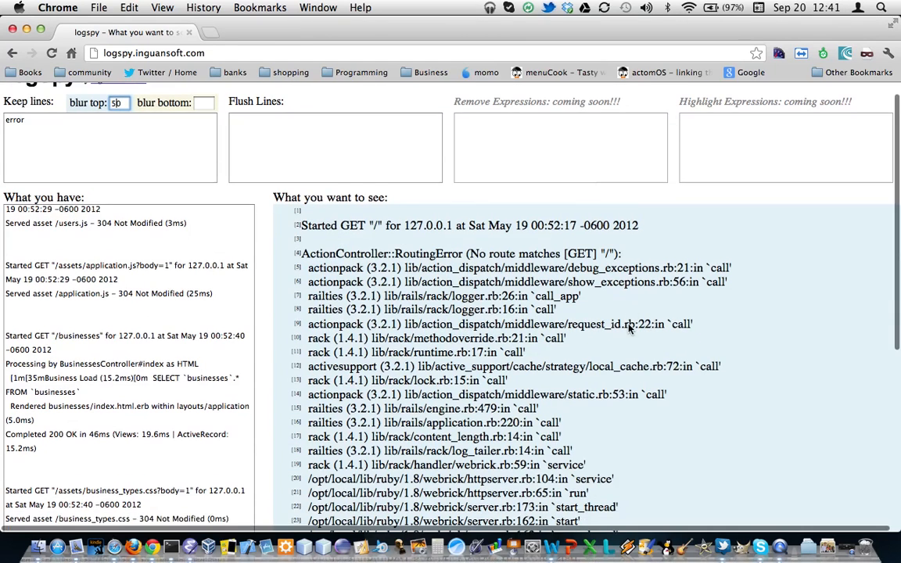
scroll(629, 328, down, 4)
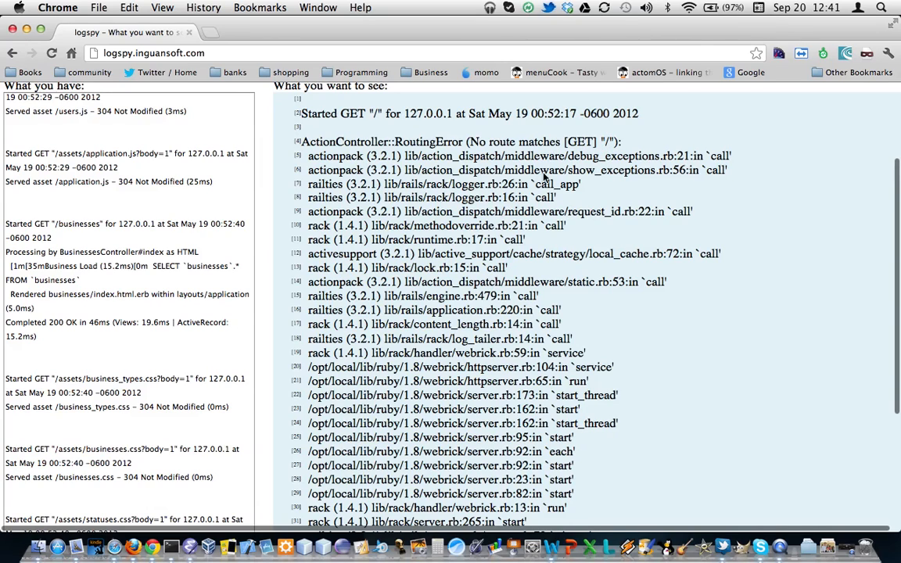
scroll(518, 284, up, 1)
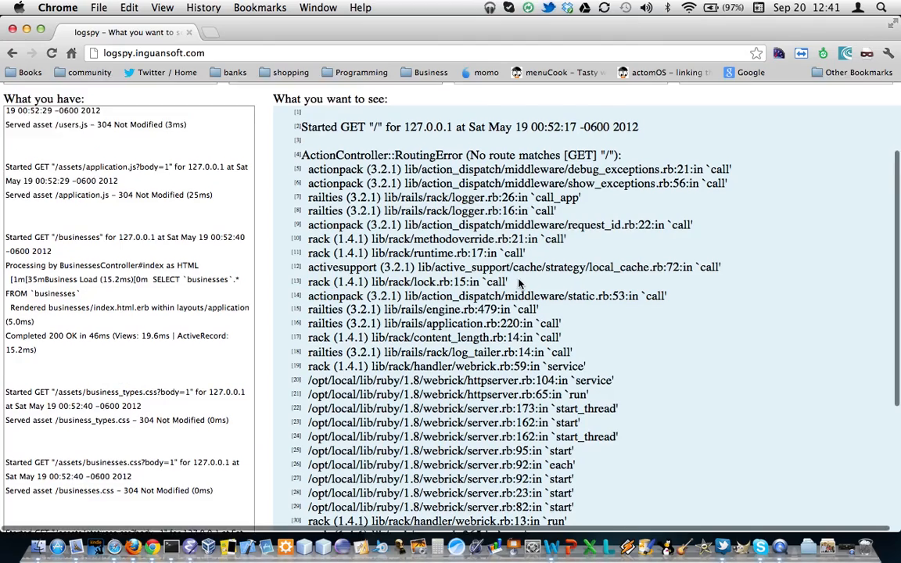
scroll(518, 284, down, 3)
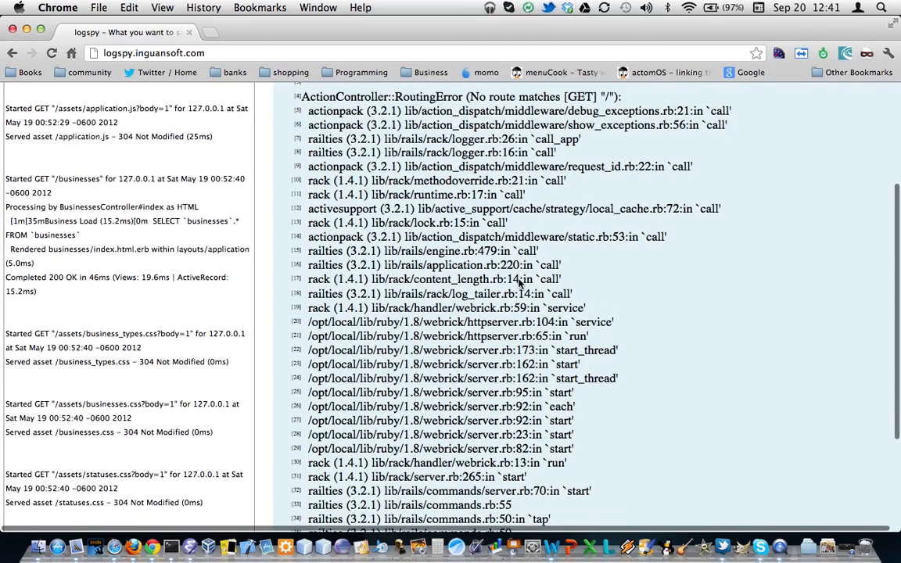
scroll(519, 284, down, 3)
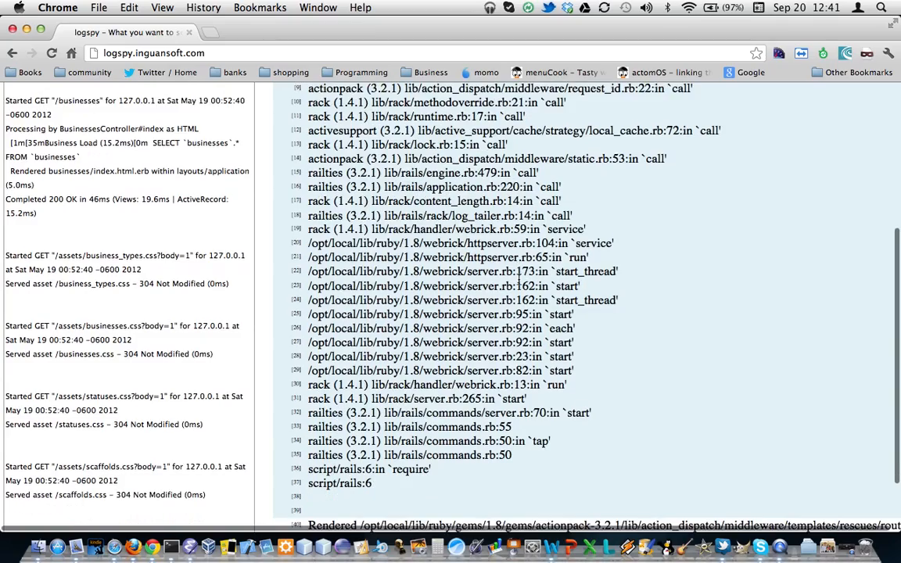
scroll(518, 280, down, 1)
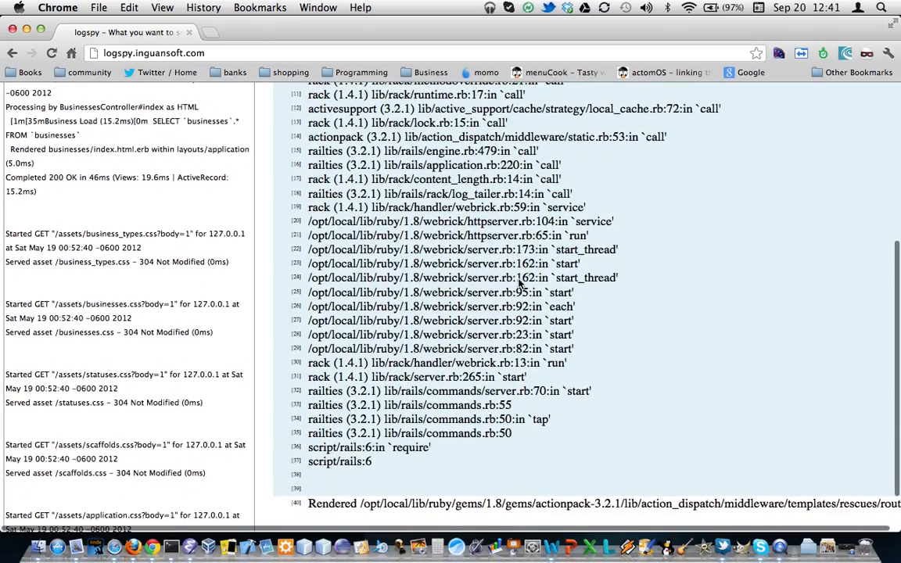
scroll(519, 282, up, 3)
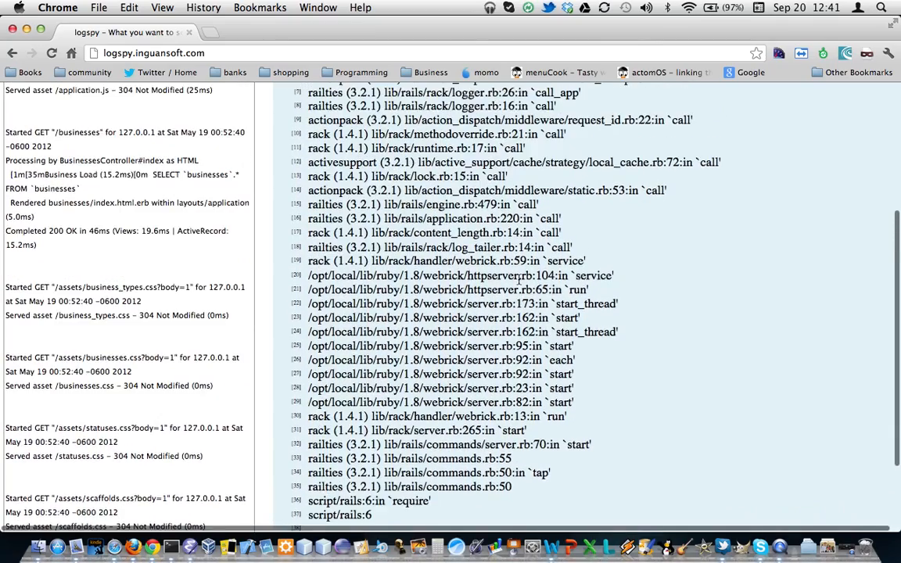
scroll(519, 282, up, 4)
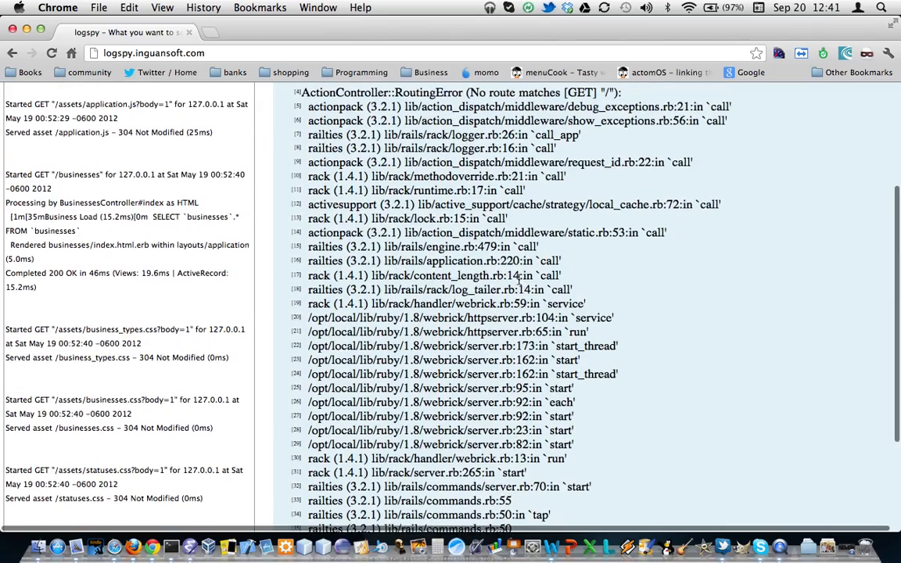
scroll(519, 283, up, 1)
scroll(519, 280, up, 3)
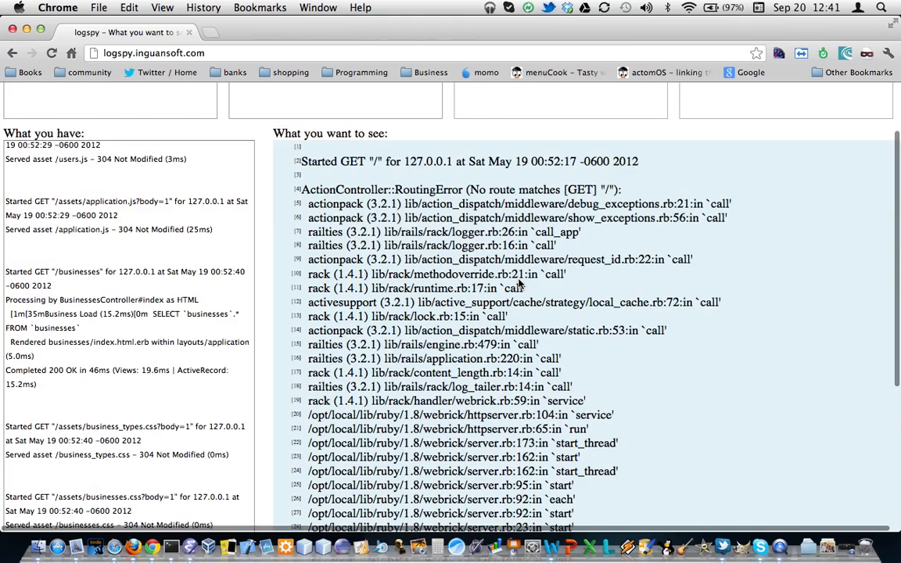
scroll(520, 284, up, 4)
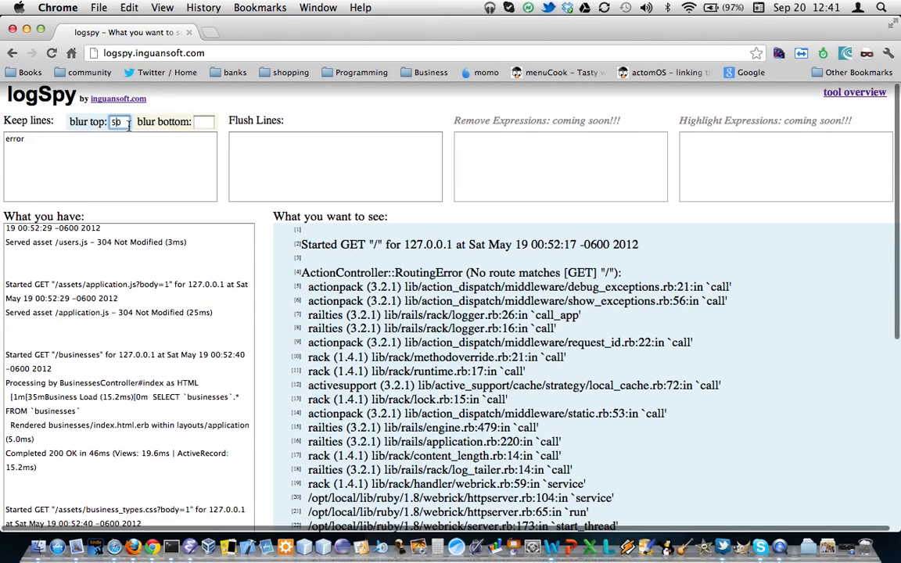
click(128, 125)
click(51, 164)
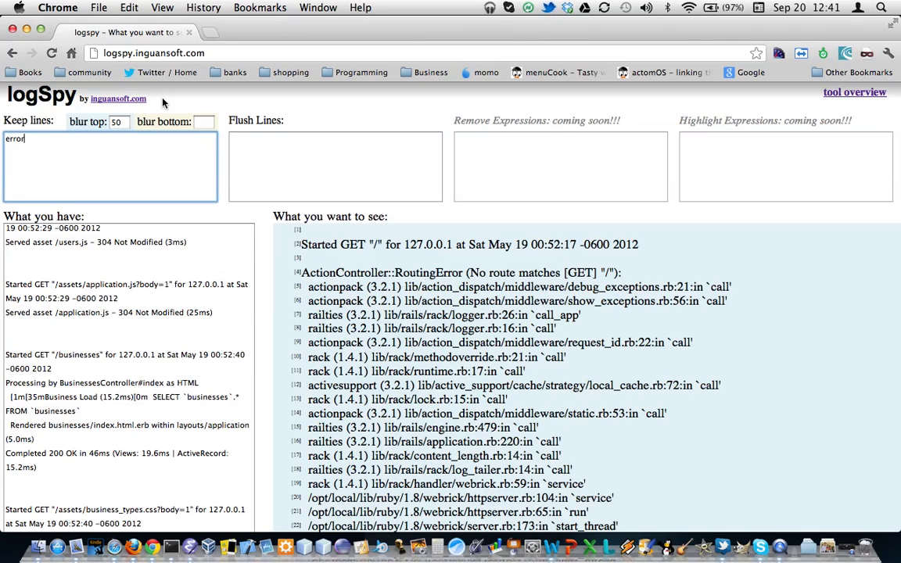
Replace the Keep lines expression with [0-9] to keep log lines that contain a digit
key(BackSpace)
key(BackSpace)
key(BackSpace)
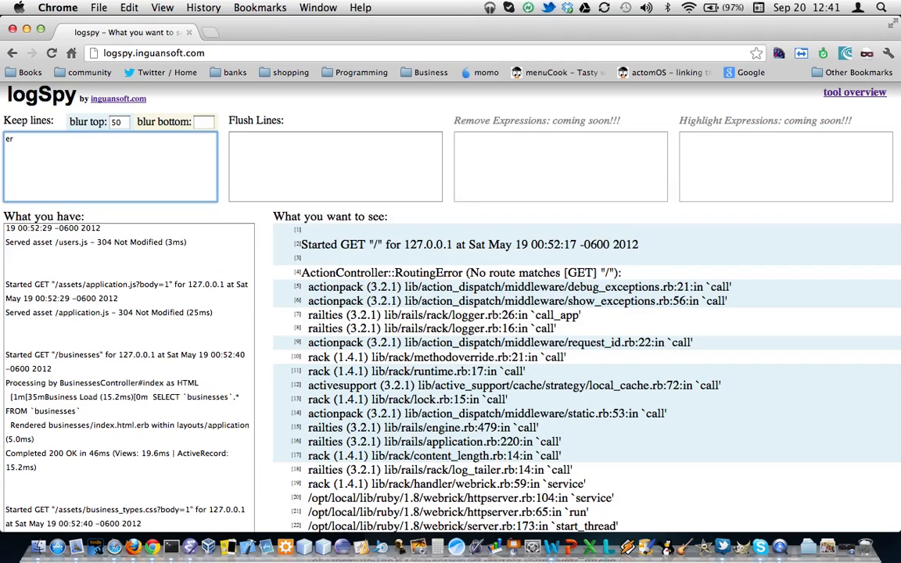
key(BackSpace)
key(BackSpace)
text([0])
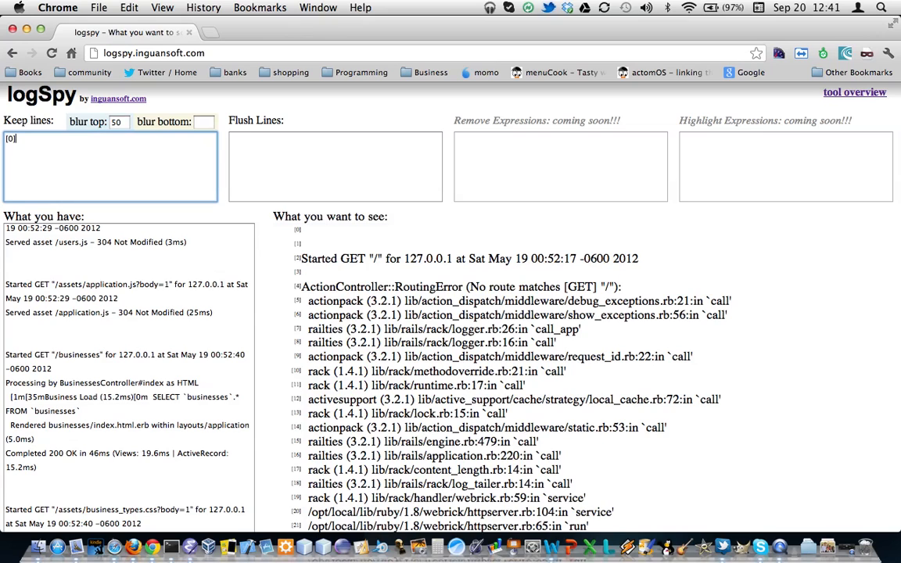
text(-9)
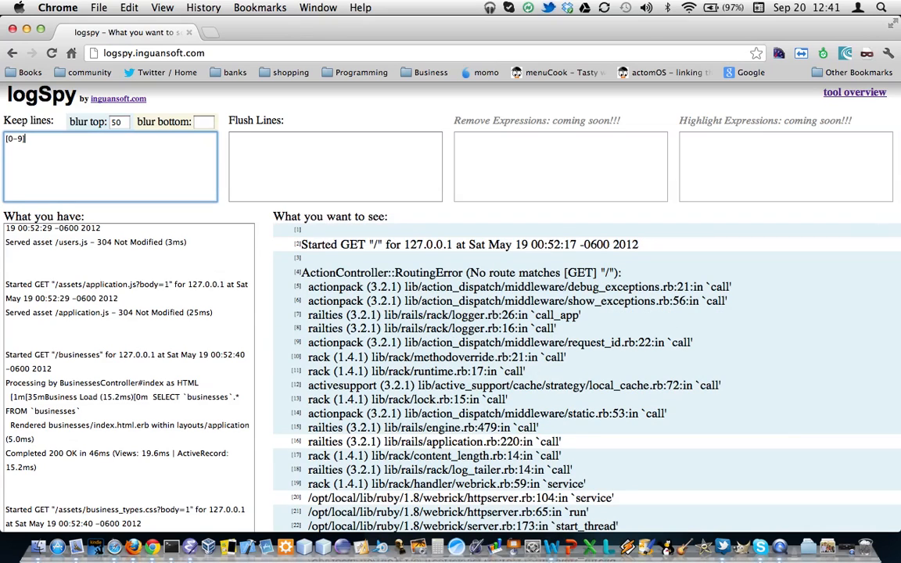
Extend the Keep lines expression to [0-9]{3,} so it requires at least three consecutive digits
text(+)
key(BackSpace)
text({})
text(3,)
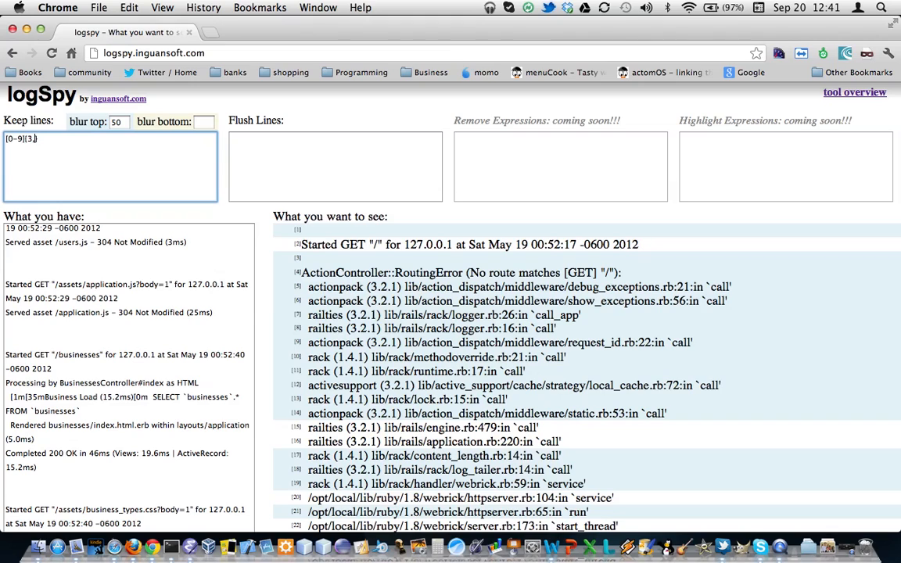
Enter "lib" in Flush Lines to discard the lines containing it
click(297, 158)
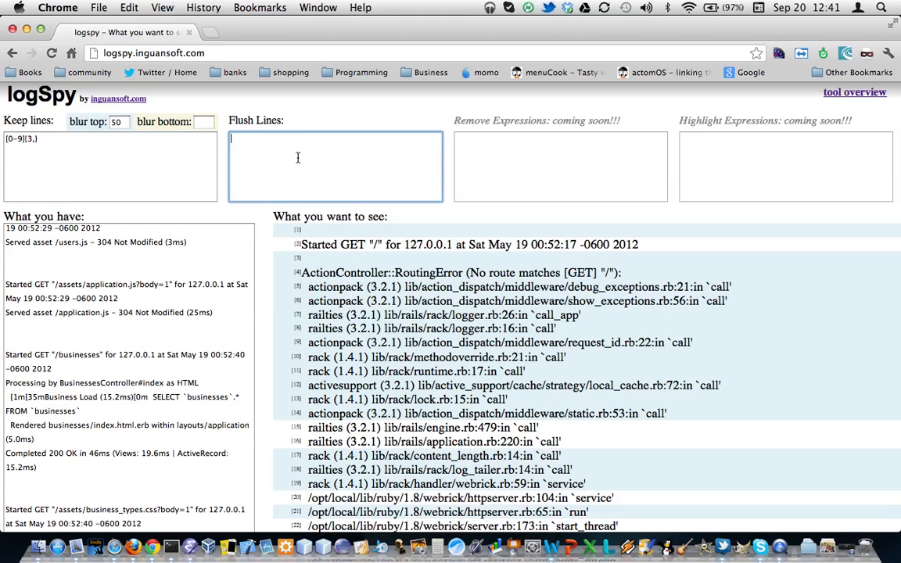
text([)
text(ib)
Clear the blur top value to remove the context lines above the matches
double_click(124, 121)
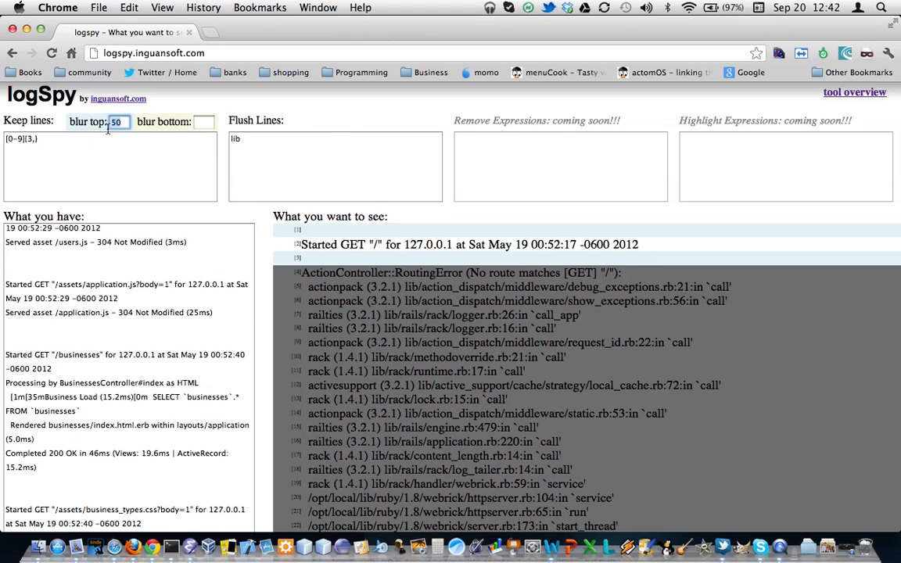
scroll(336, 309, down, 3)
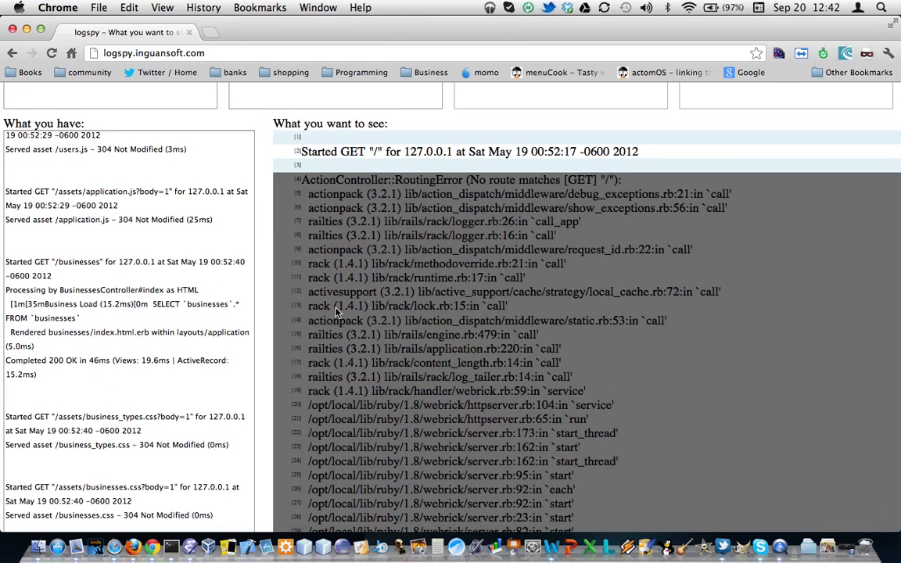
scroll(337, 312, up, 2)
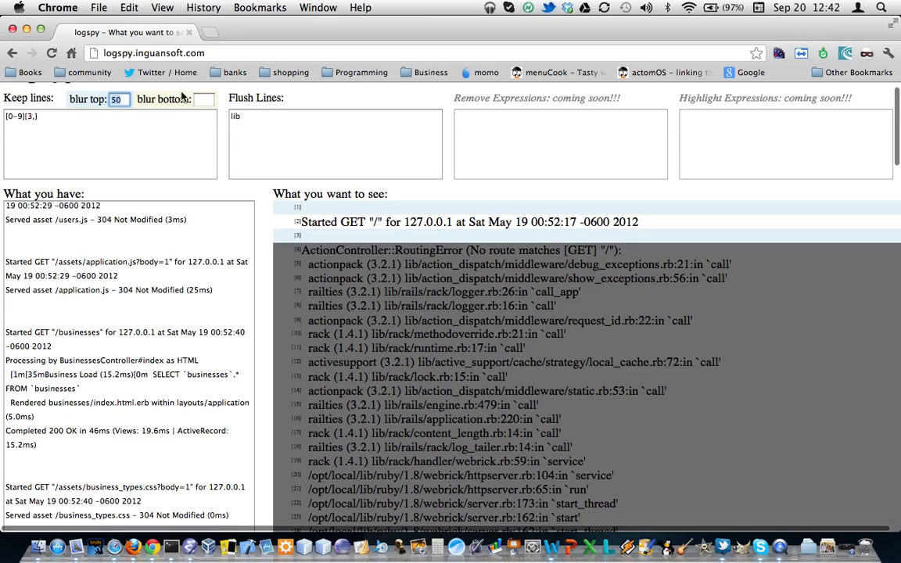
key(BackSpace)
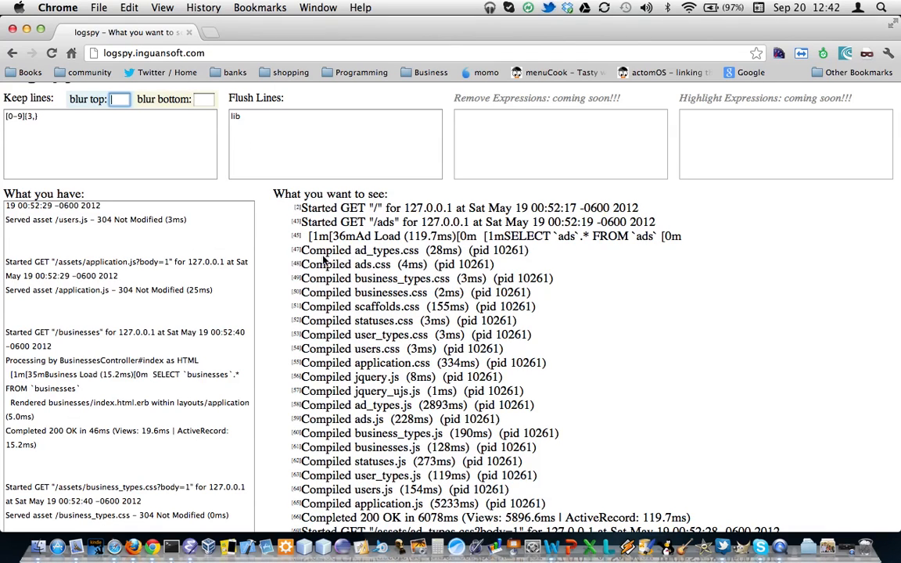
Add "Compiled" and "Started" as separate expressions below "lib" in Flush Lines
click(314, 128)
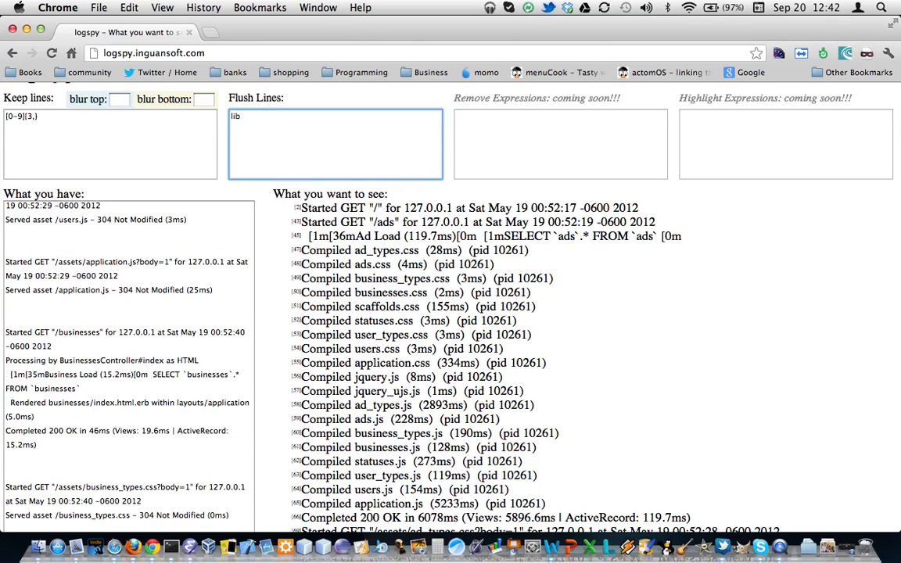
key(Return)
text(Compil)
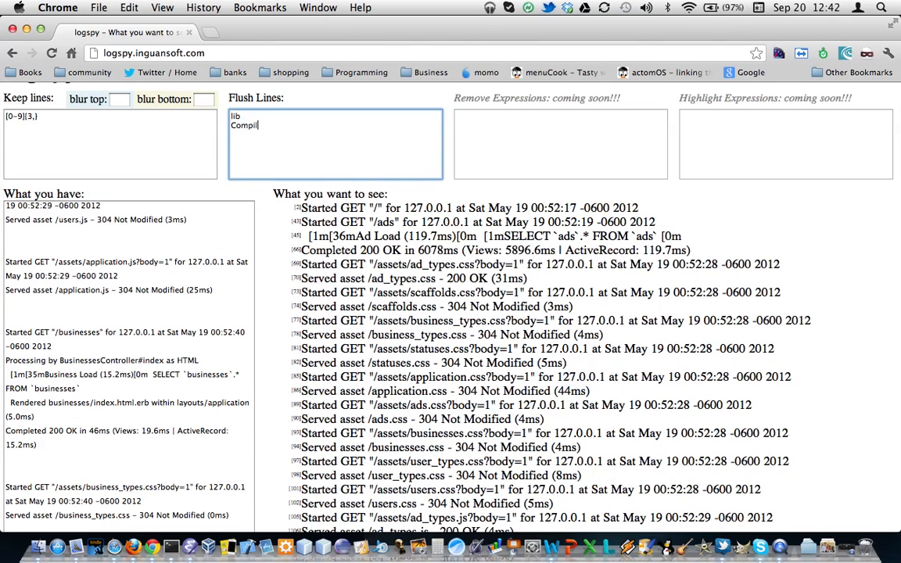
text(ed)
key(Return)
text(Started)
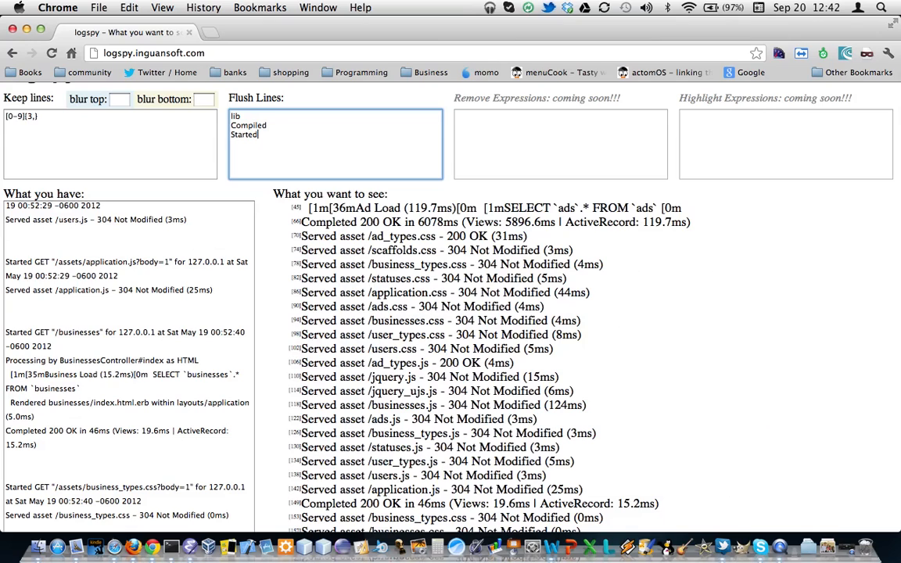
Add a Flush Lines expression ^Served that discards lines beginning with that word, and start a new line below it
key(Return)
text(Ser)
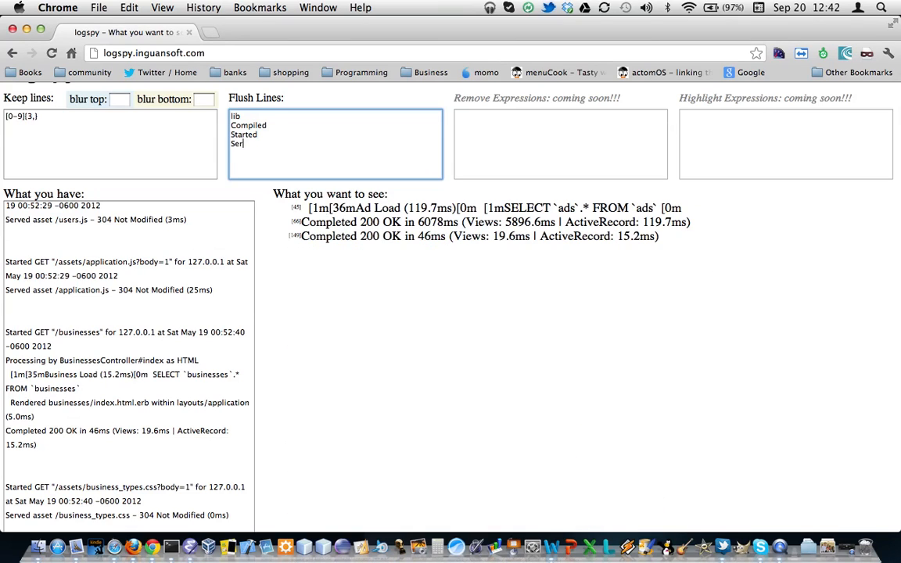
text(ved)
click(232, 144)
text(^)
scroll(232, 144, right, 1)
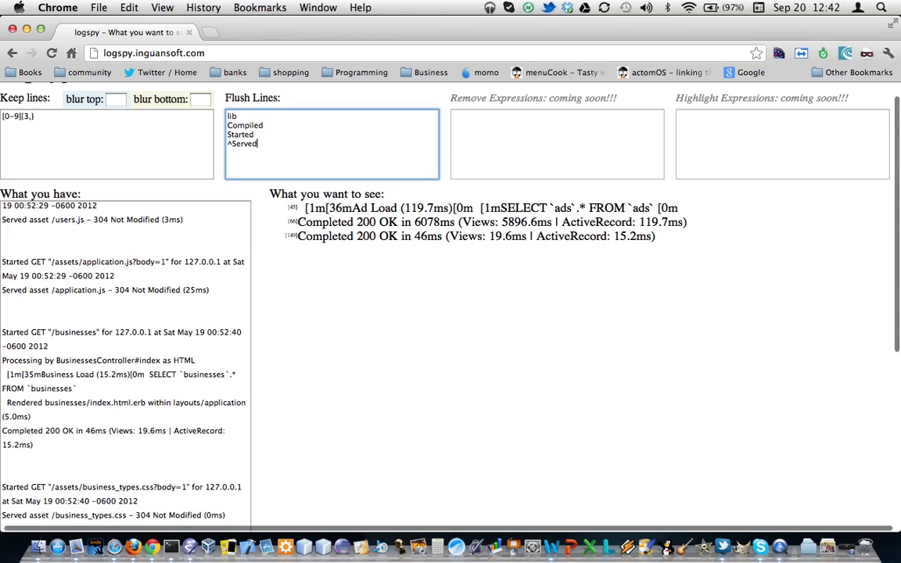
key(super+Right)
key(Return)
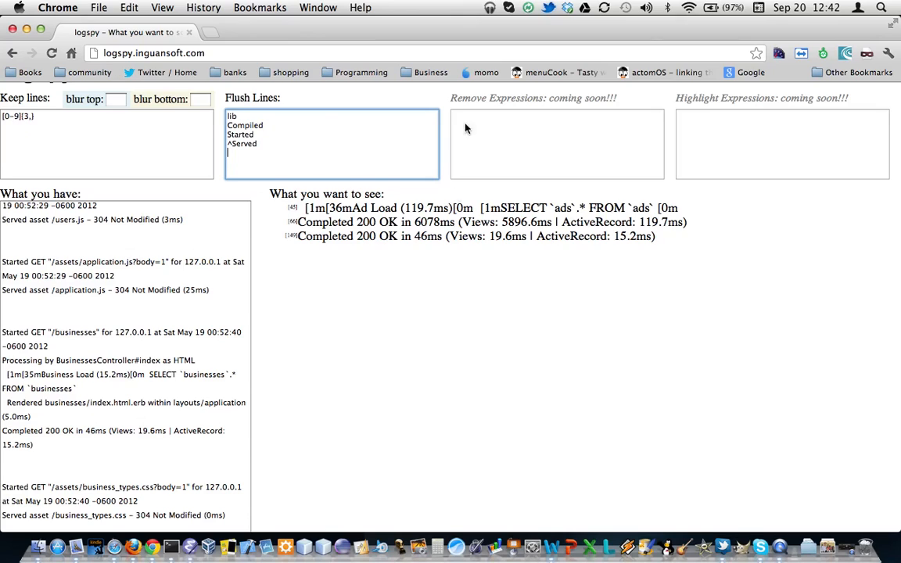
Cut the entire log text out of the What you have box
click(169, 316)
key(super+a)
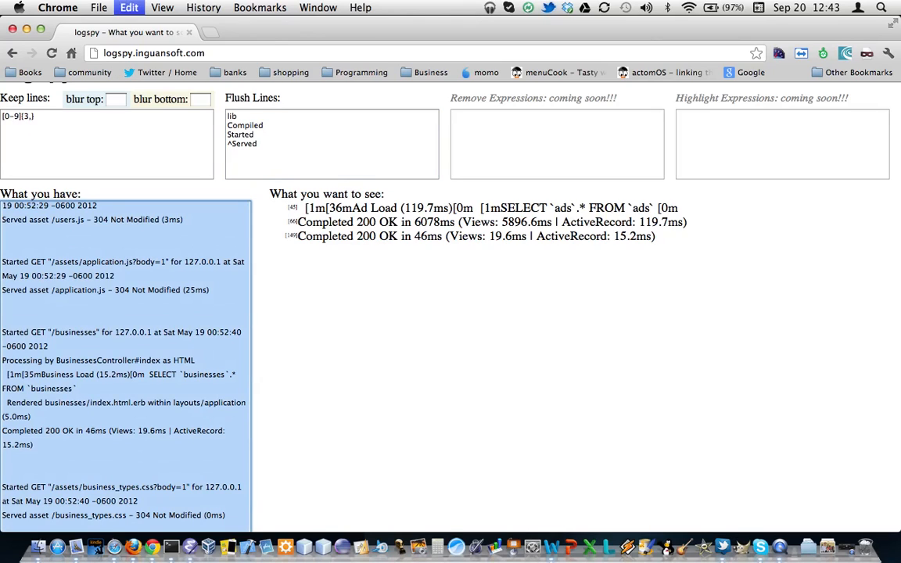
key(super+x)
Switch to Emacs and move to the parent-directory entry in the bolst directory listing
key(super+Tab)
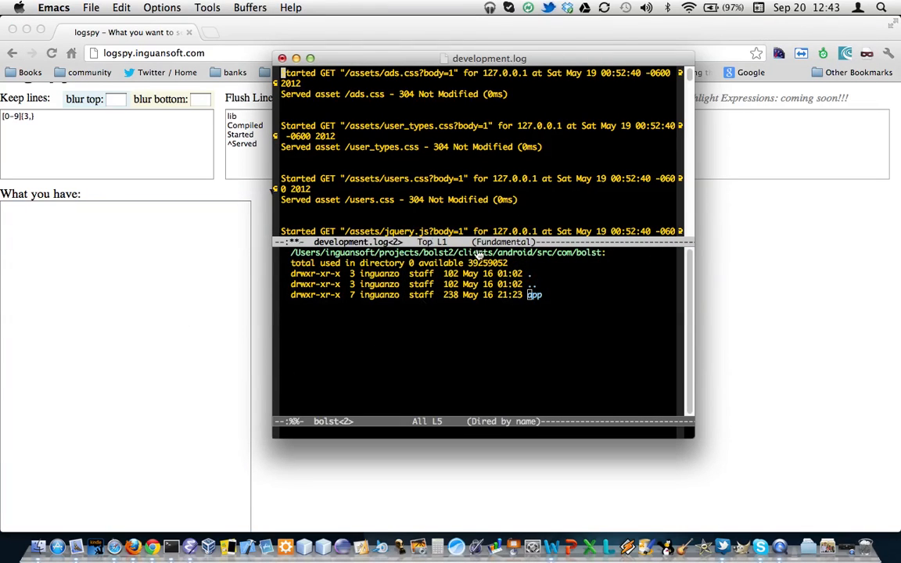
key(ctrl+x)
key(o)
key(Up)
key(Return)
key(Down)
key(Return)
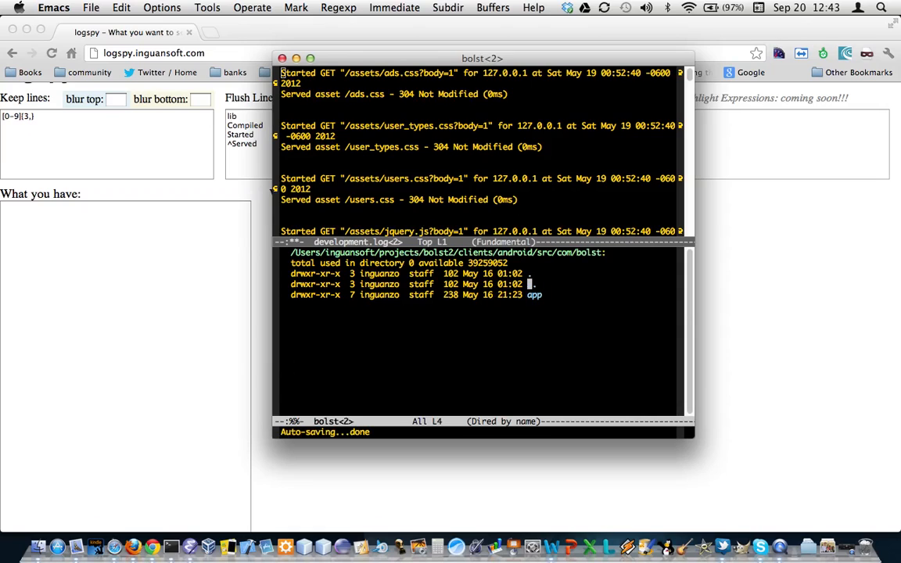
Browse up the directory tree from src/com/bolst to the android folder
key(Down)
key(Return)
key(Down)
key(Down)
key(Down)
key(Down)
key(Up)
key(Up)
key(Up)
key(Up)
key(Up)
key(Up)
key(Return)
key(Up)
key(Return)
key(Up)
key(Return)
key(Up)
key(Return)
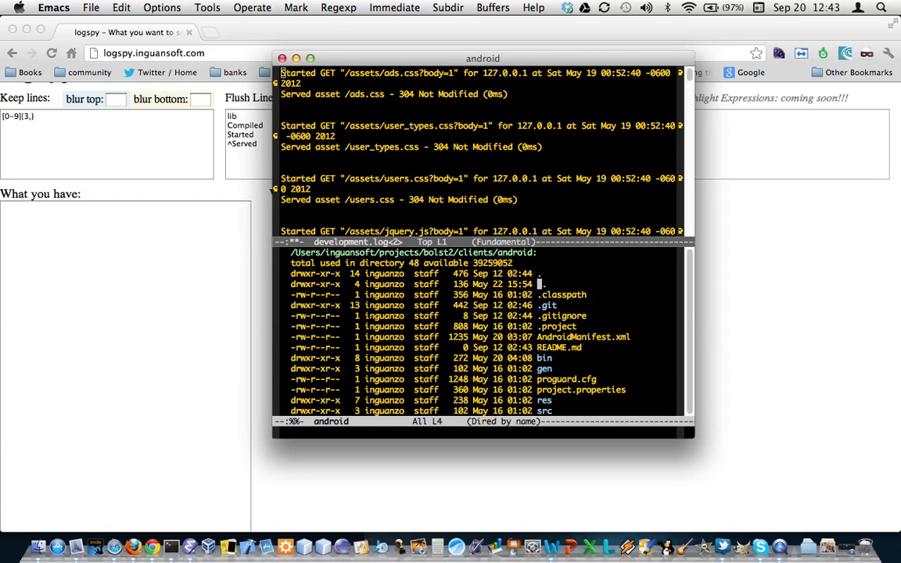
Go up from android through clients to the bolst2 folder and move to its server entry
key(Return)
key(Down)
key(Up)
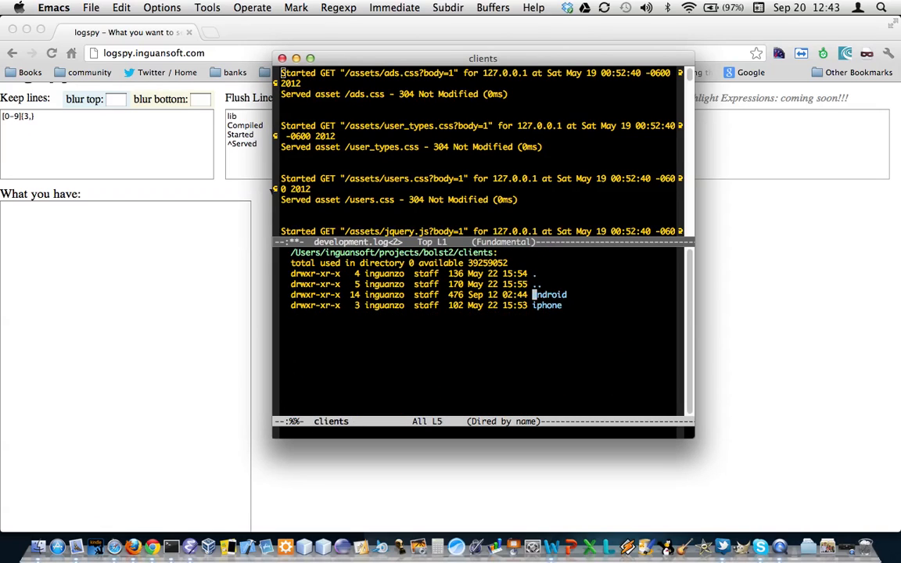
key(Up)
key(Return)
key(Down)
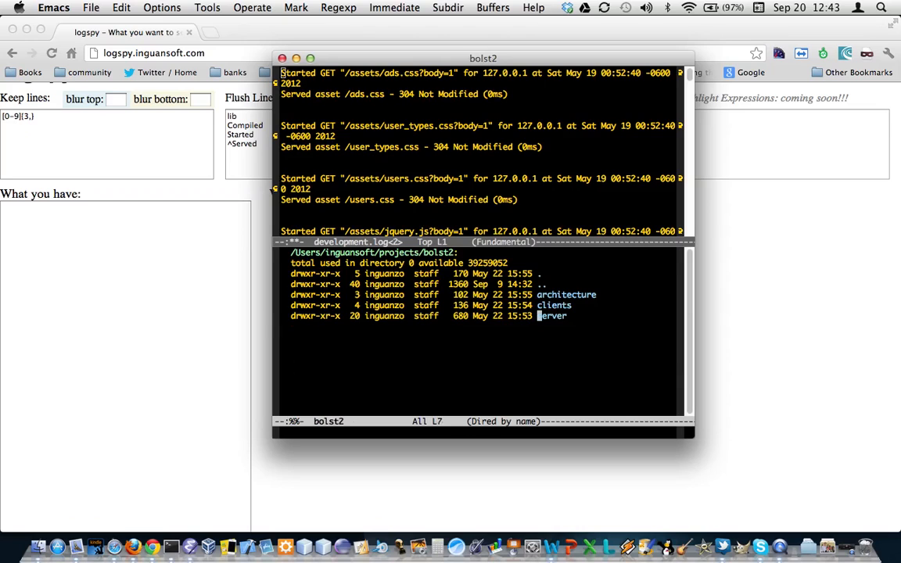
Open the server folder and its app subfolder
key(Return)
key(Up)
key(Up)
key(Up)
key(Up)
key(Up)
key(Up)
key(Up)
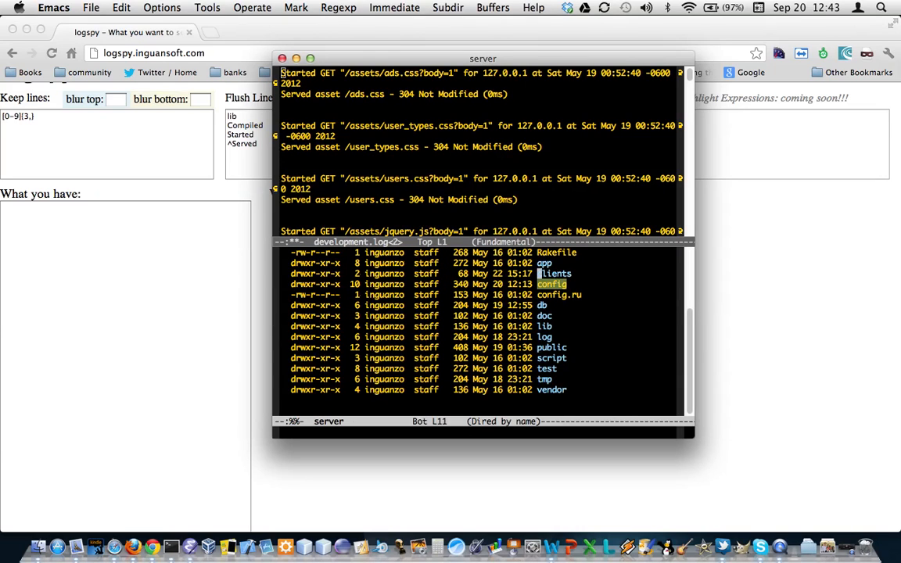
key(Return)
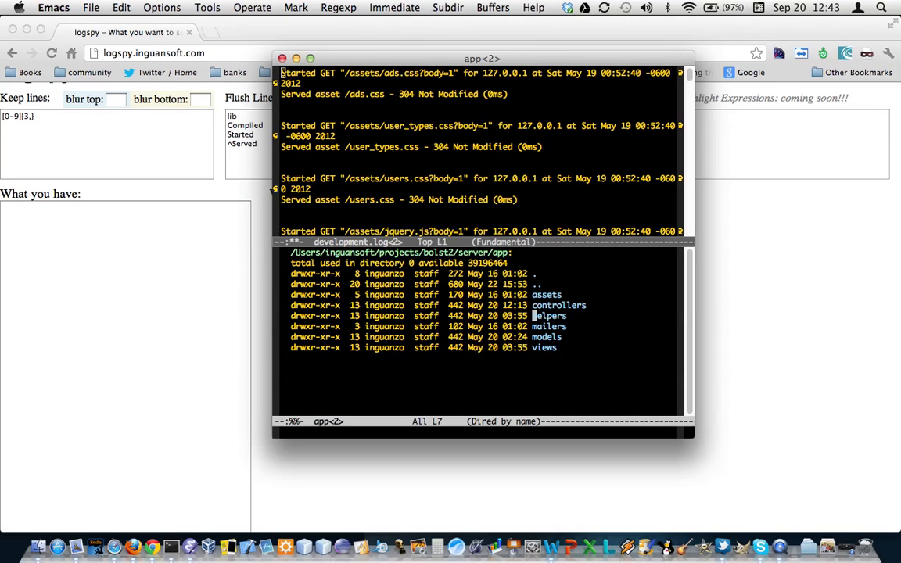
Find and open the models folder inside app
key(Up)
key(Down)
key(Down)
key(Return)
key(ctrl+s)
text(mod)
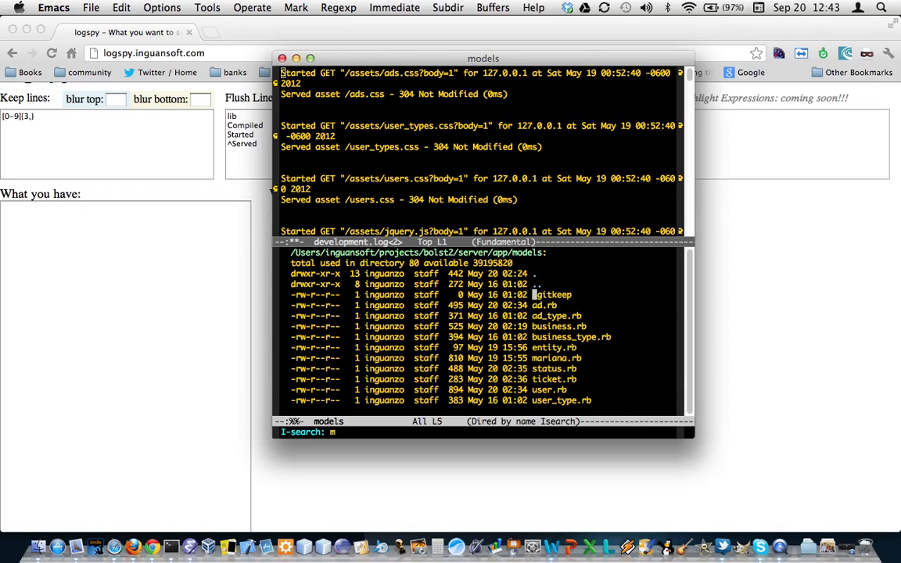
Open the user.rb file from the models folder
key(Down)
key(Down)
key(Down)
key(Down)
key(Down)
key(Down)
key(Down)
key(Down)
key(Return)
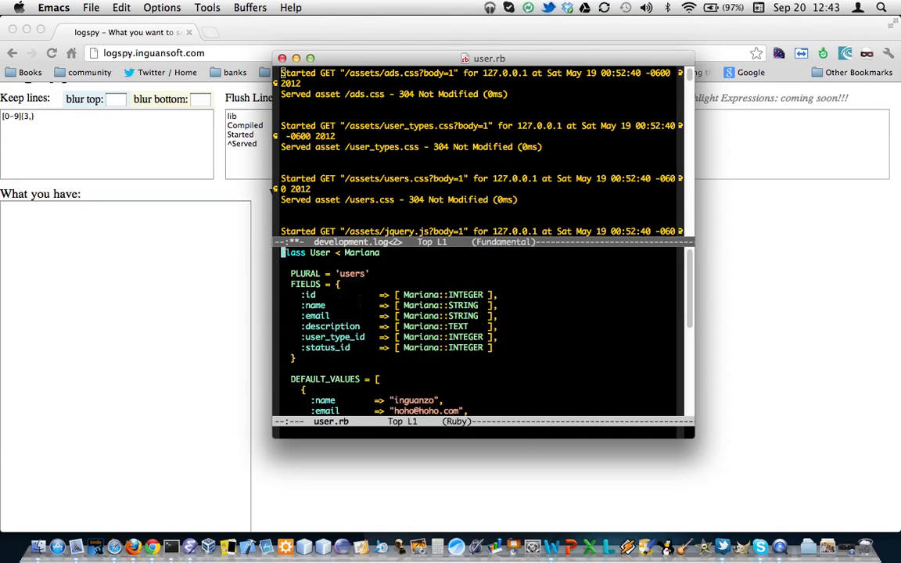
Copy the entire contents of user.rb and paste them into the What you have box of logSpy in Chrome
key(ctrl+x)
key(h)
key(alt+w)
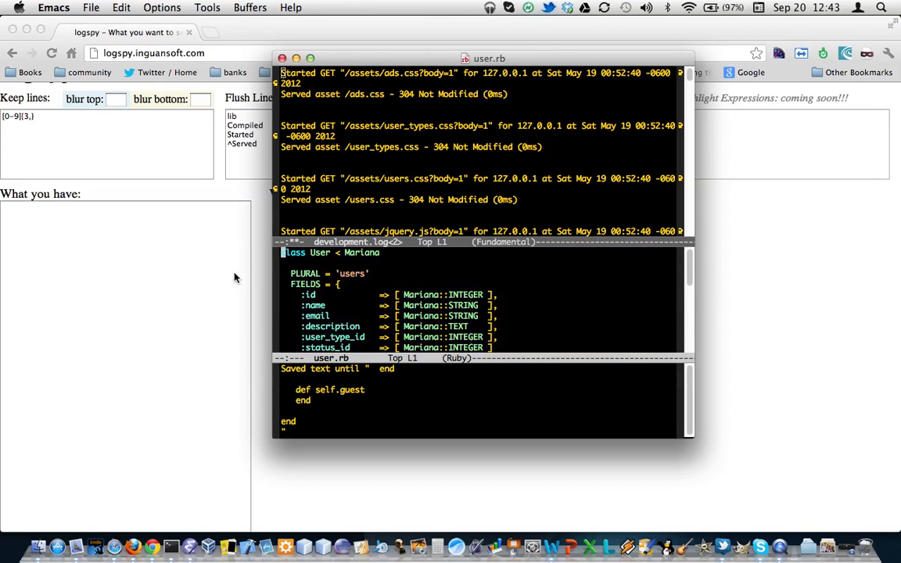
click(134, 313)
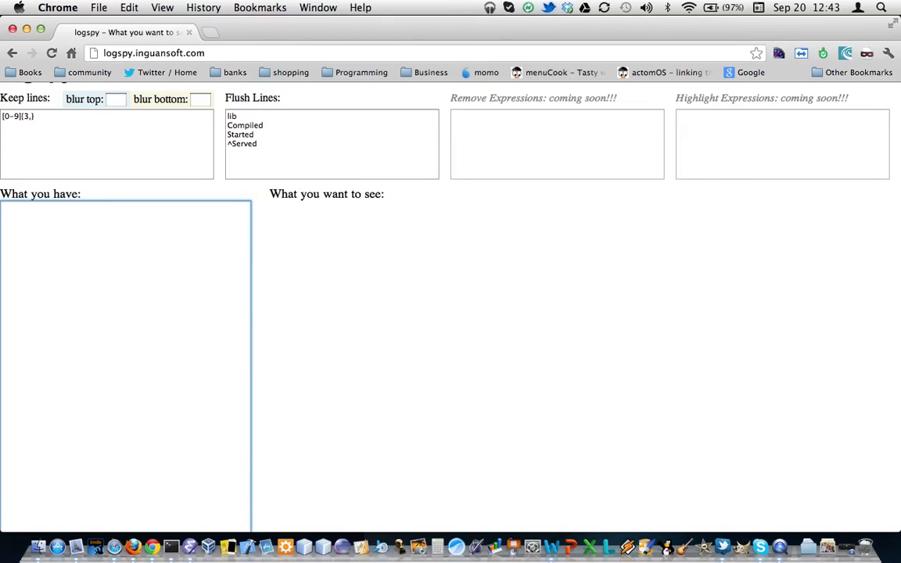
key(super+v)
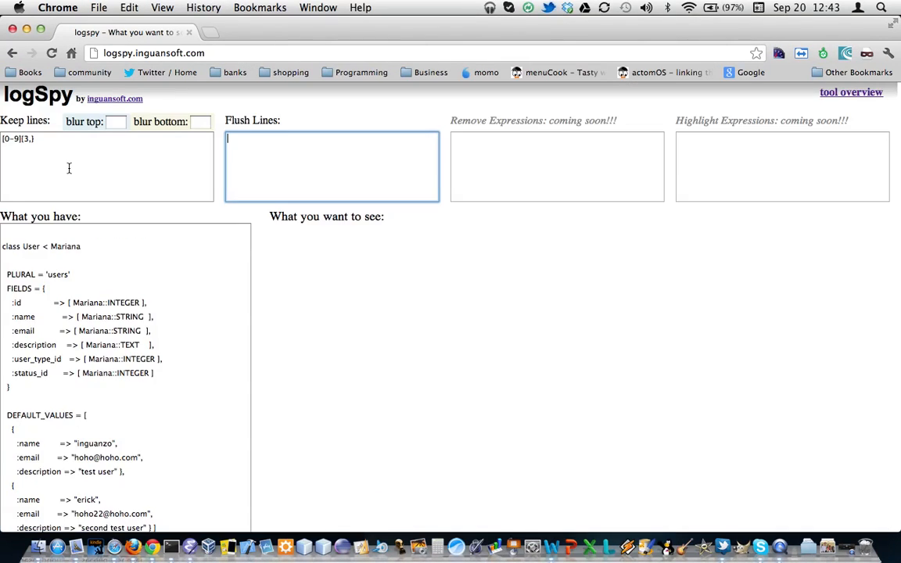
Replace the Keep lines expression with \bdef\b to keep only the method definition lines
click(82, 161)
key(super+a)
key(BackSpace)
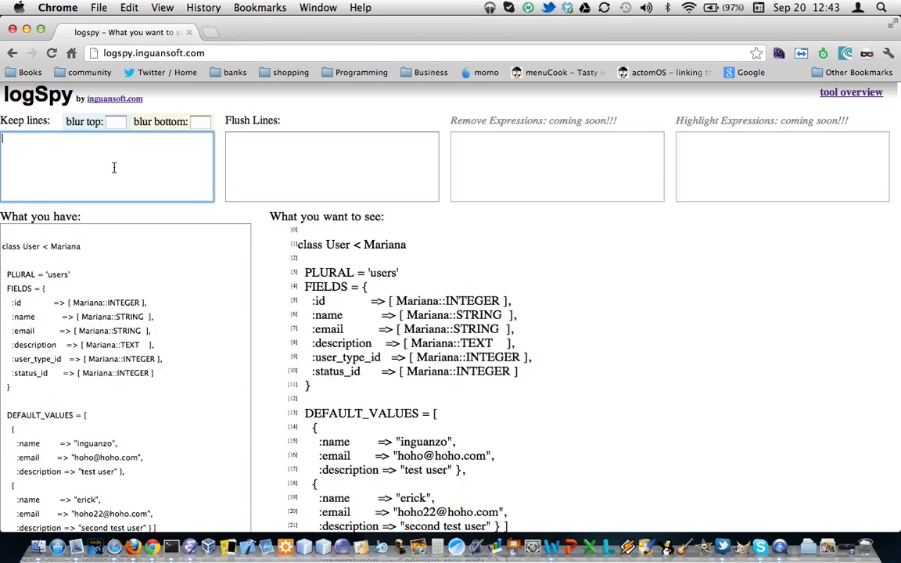
text(\bdef)
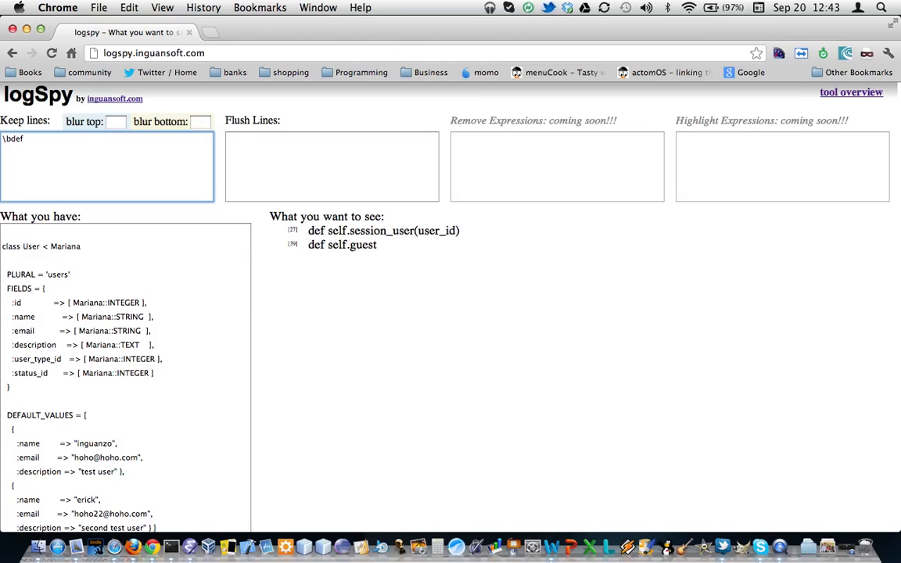
text(\b)
Set blur bottom to 20 to include the lines following each method definition, and return to the Keep lines filter
click(202, 122)
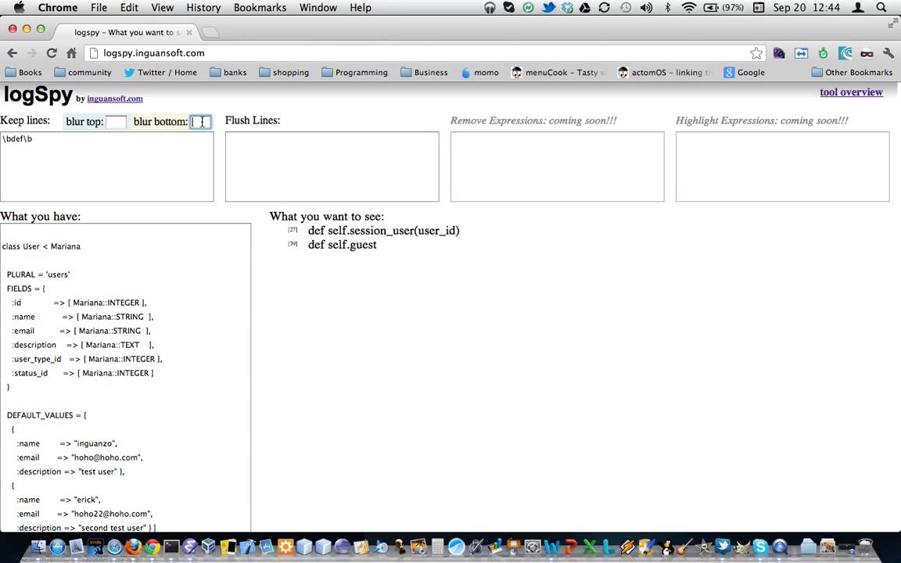
text(20)
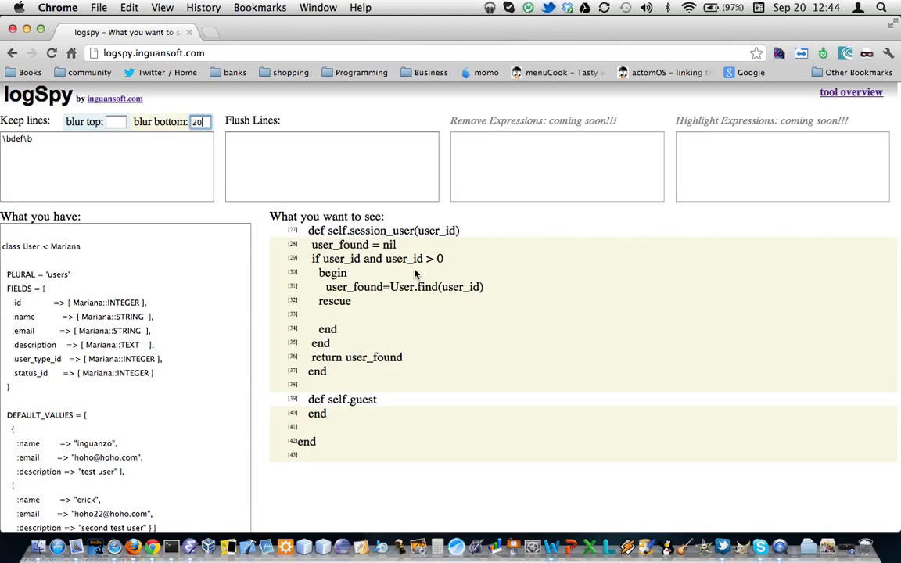
click(103, 149)
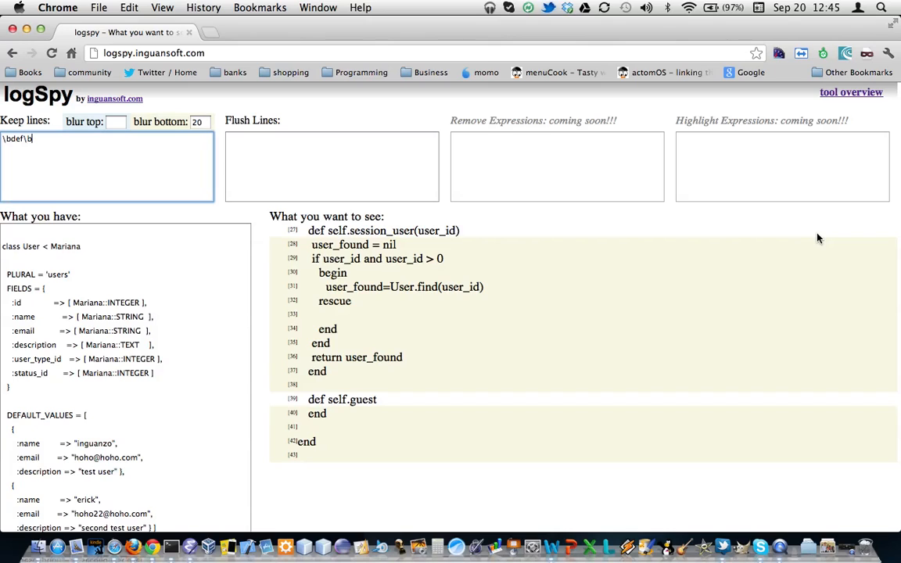
Highlight the source text from its start through the FIELDS block and open a new browser tab
drag(96, 385, 2, 128)
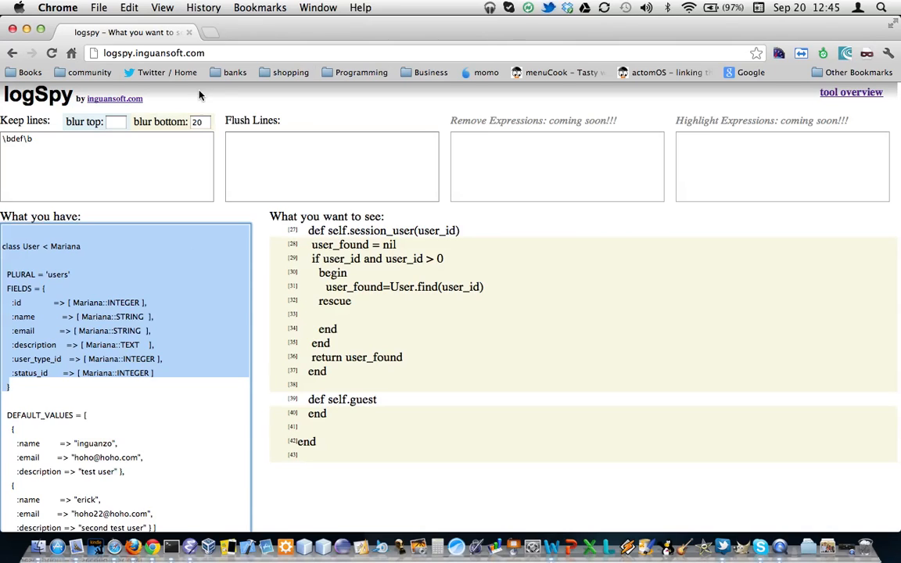
click(211, 33)
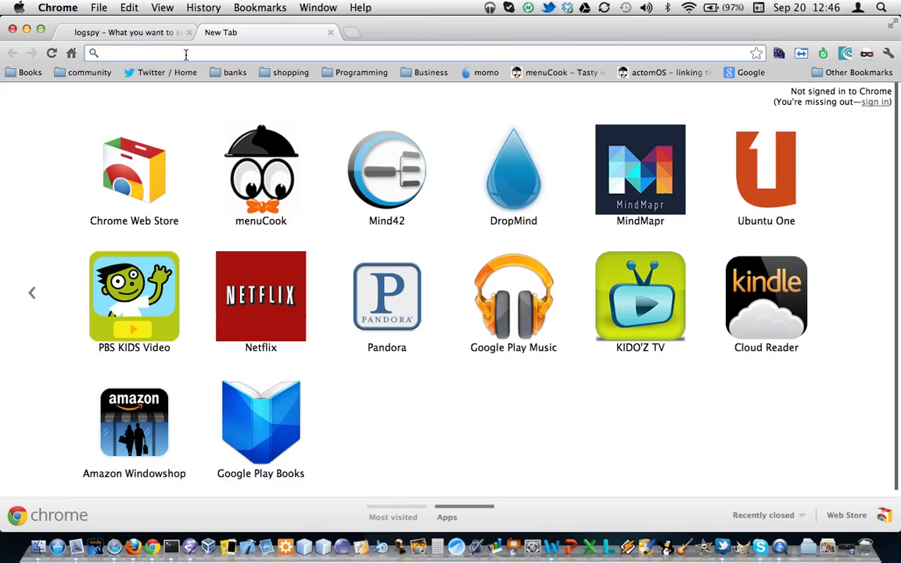
Go to github.com/inguansoft, open the logspy repository, and look over its file list and README
text(g)
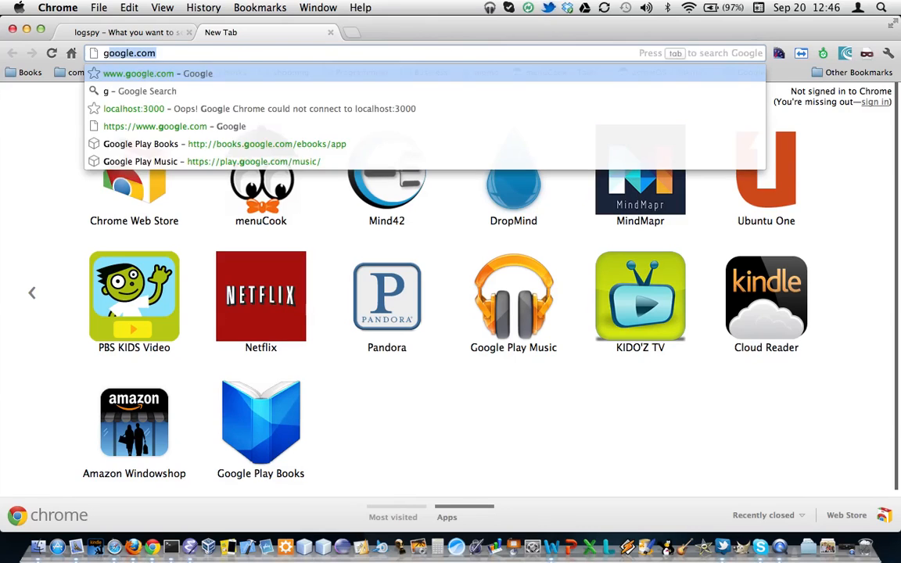
text(ithu)
key(Down)
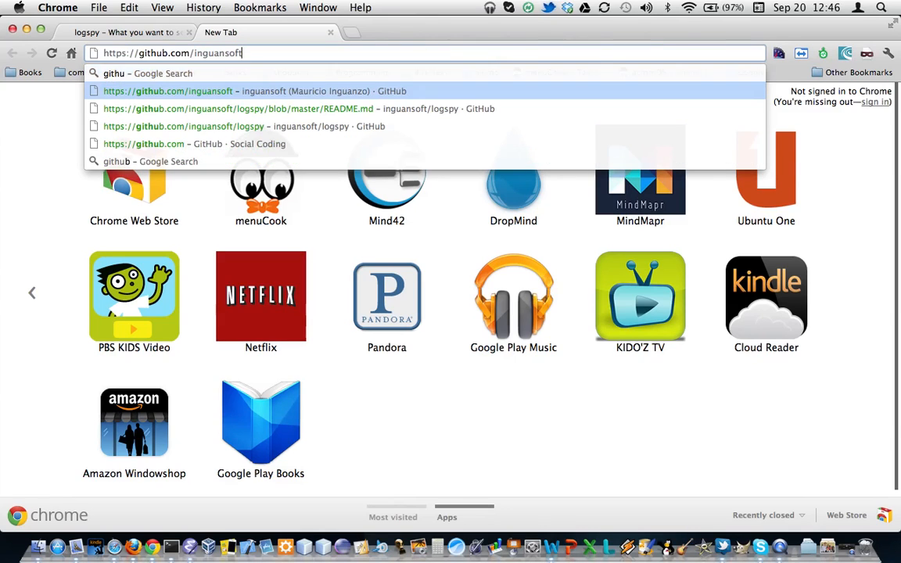
key(Return)
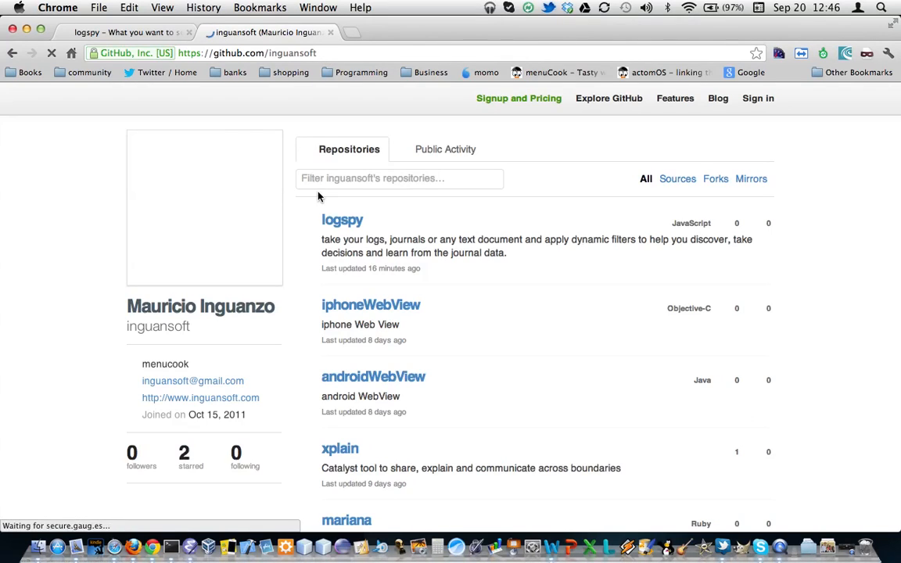
click(354, 226)
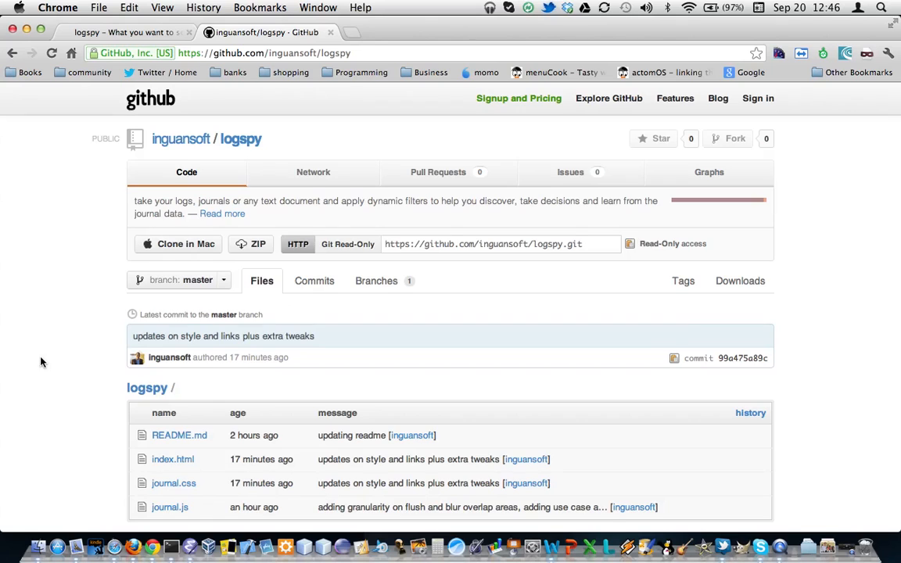
scroll(42, 361, down, 5)
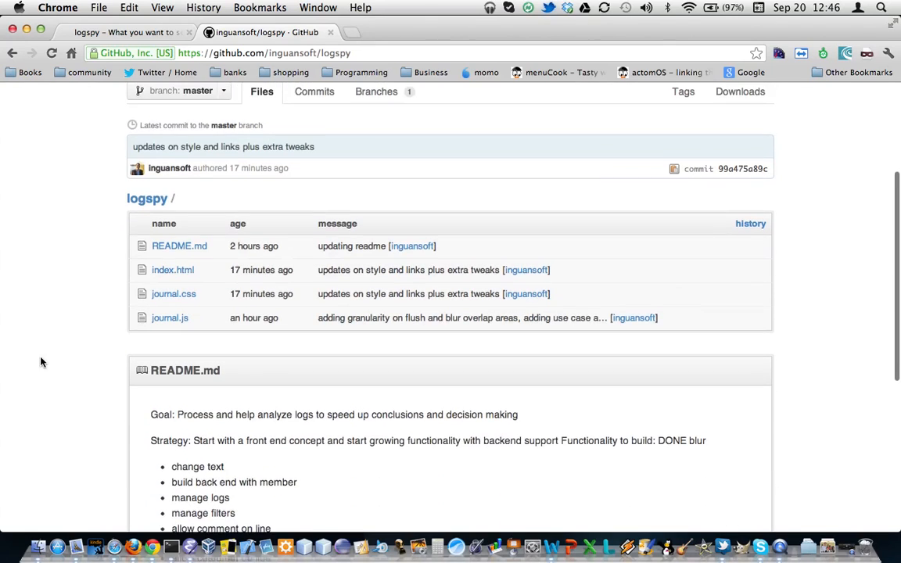
scroll(42, 362, down, 3)
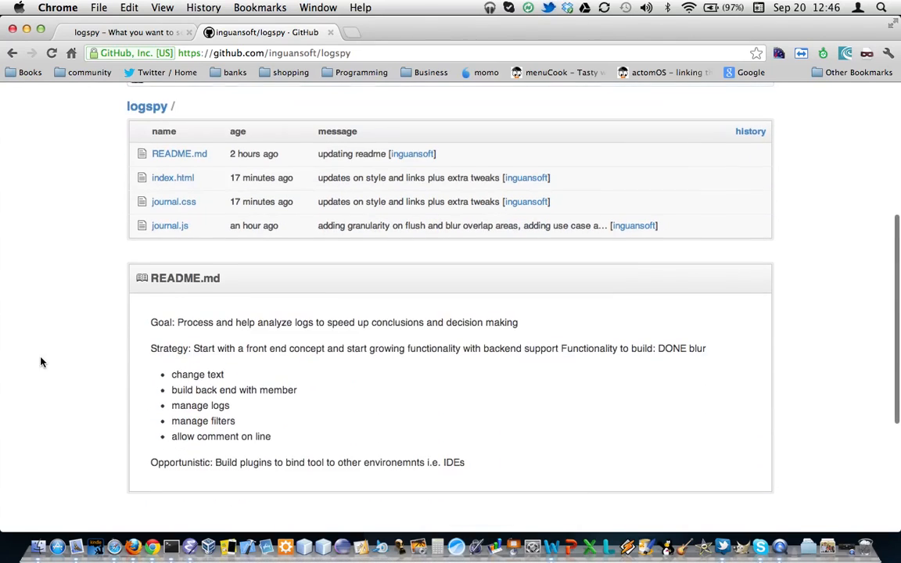
scroll(41, 362, up, 8)
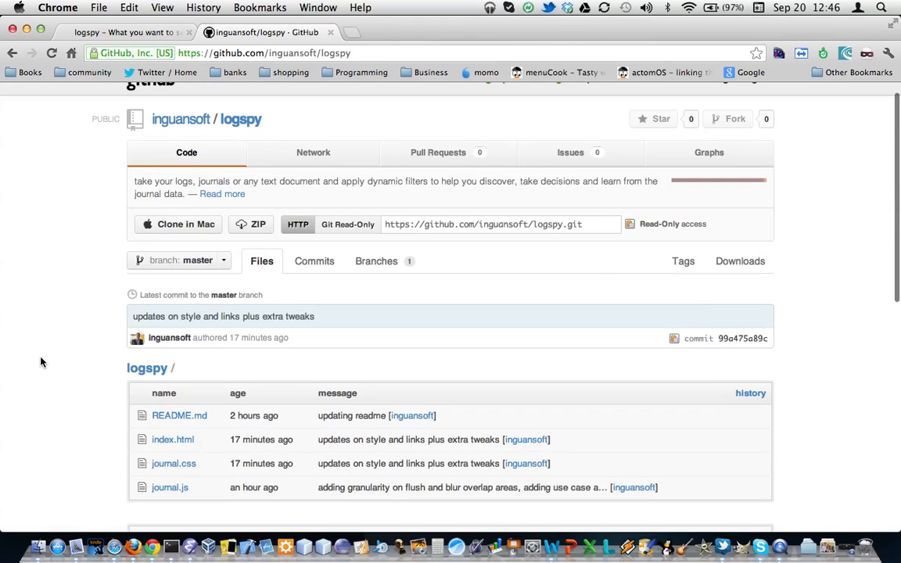
scroll(42, 362, up, 1)
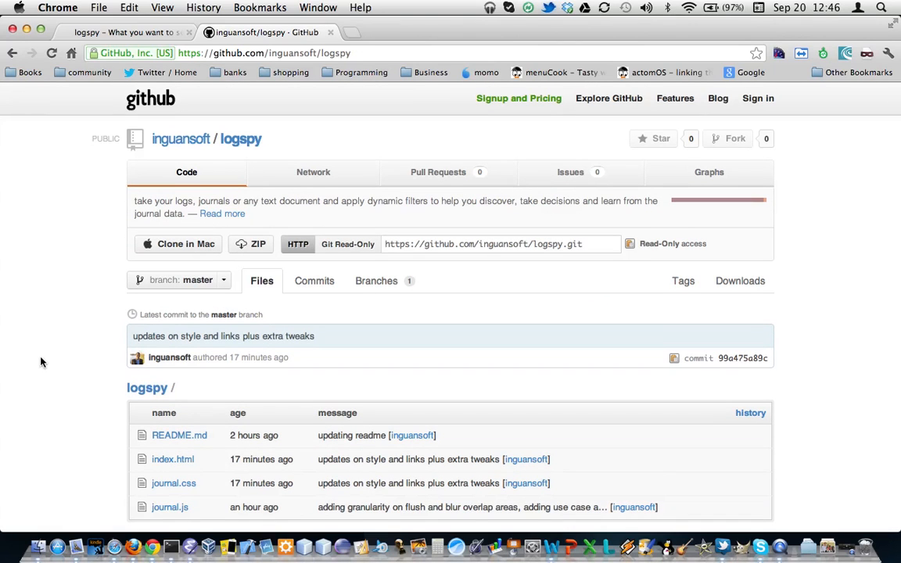